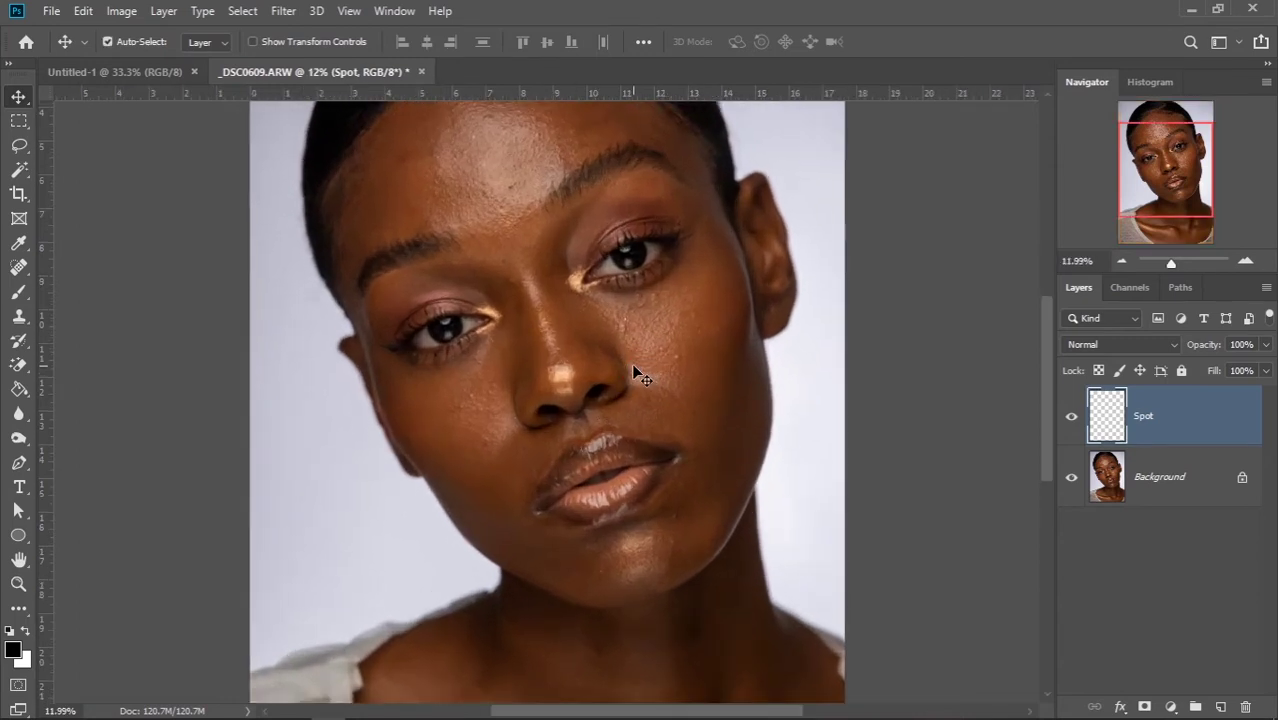
Activate the Healing Brush and set it to sample the current layer and those below.
drag(609, 375, 615, 357)
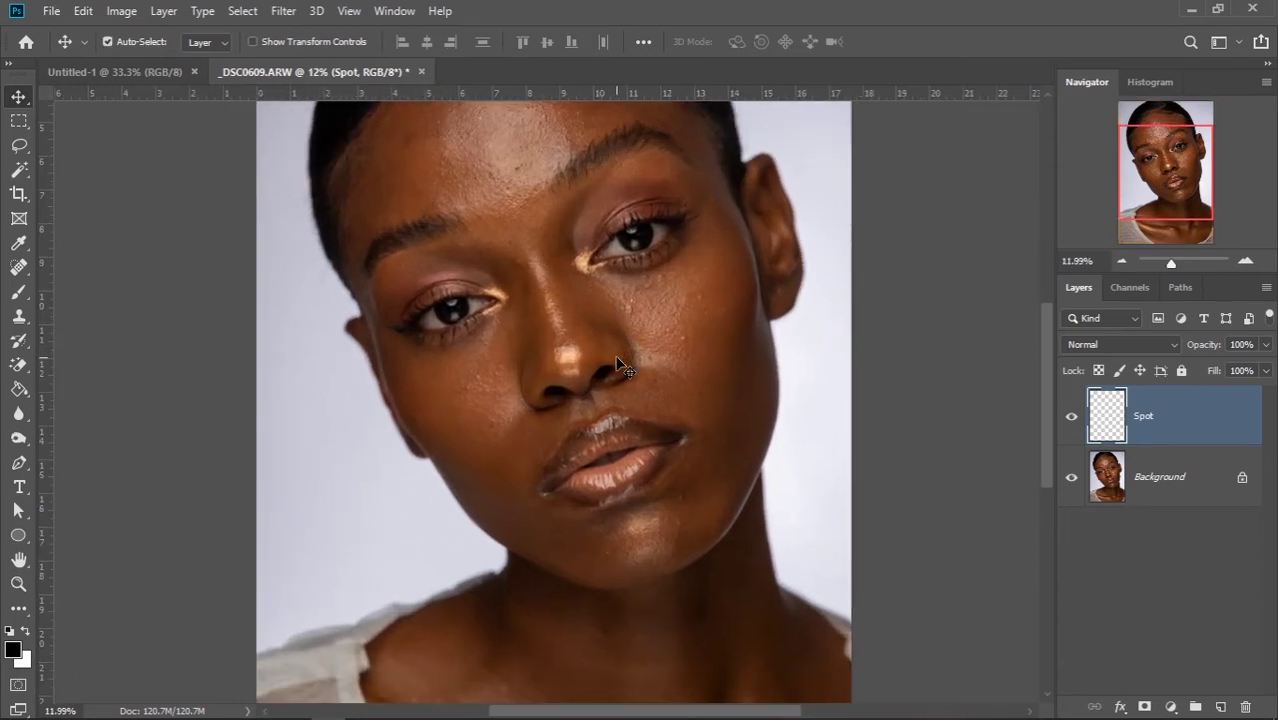
click(19, 271)
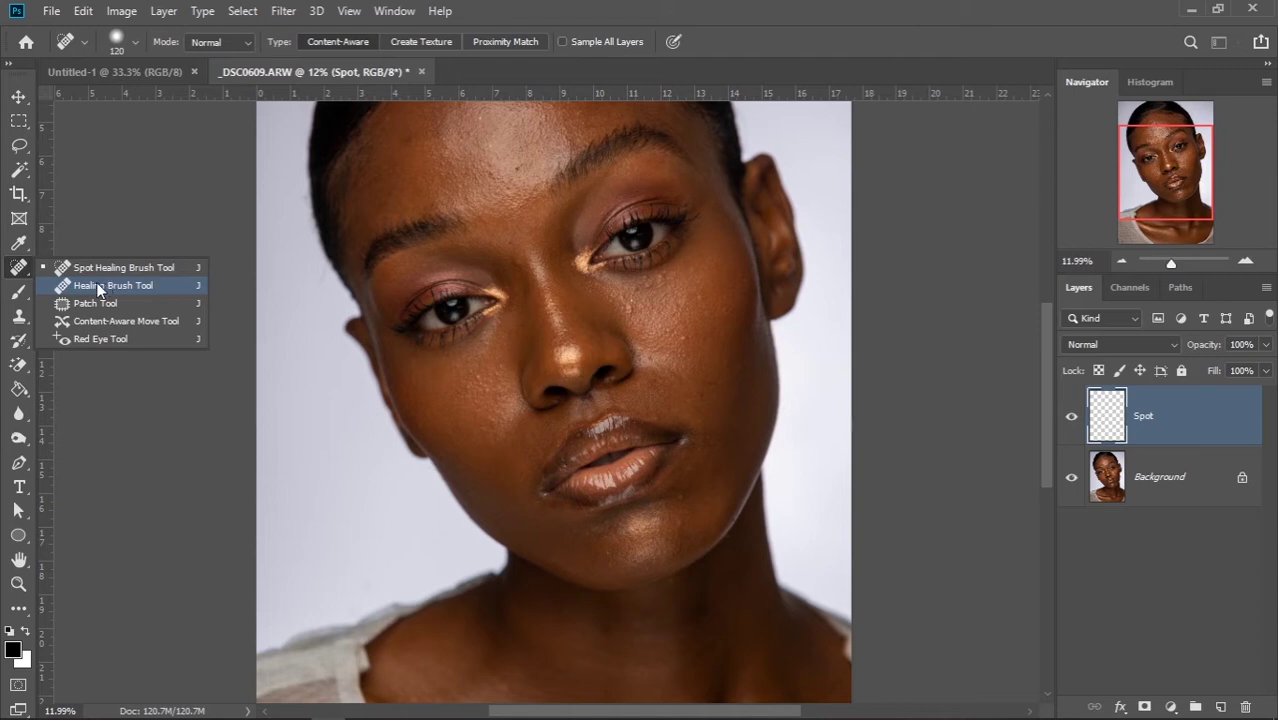
click(99, 289)
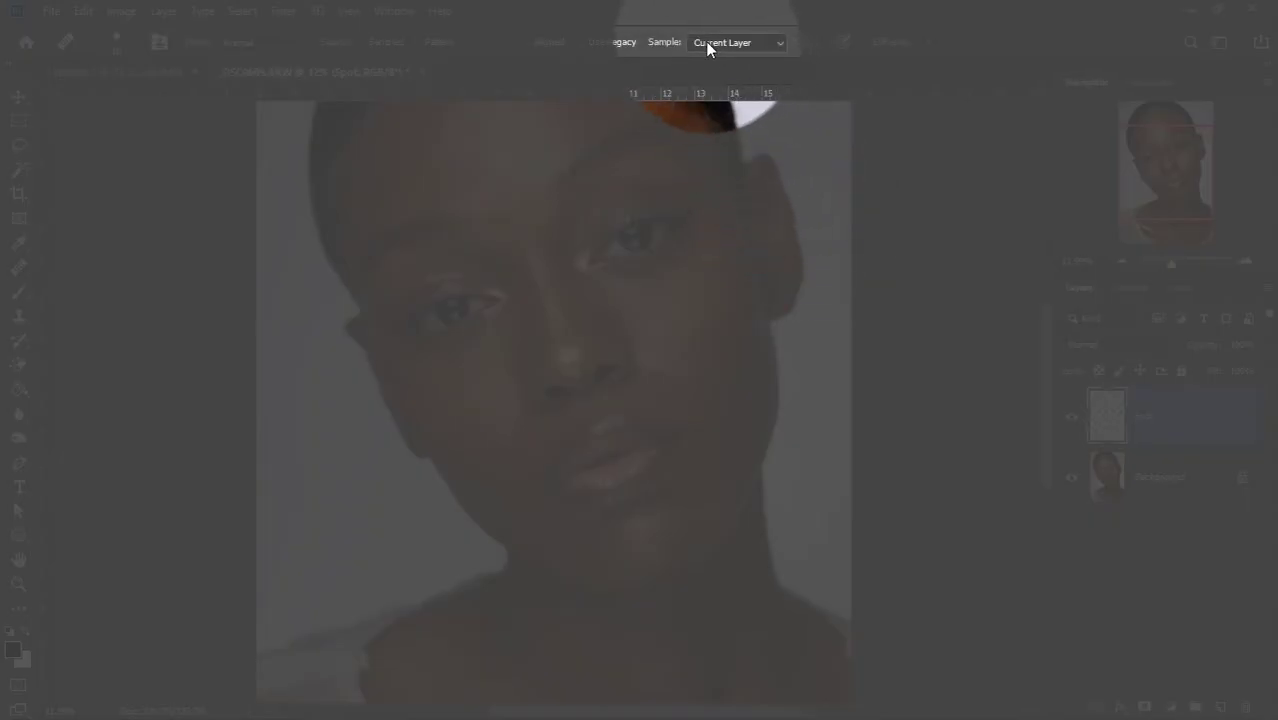
click(762, 44)
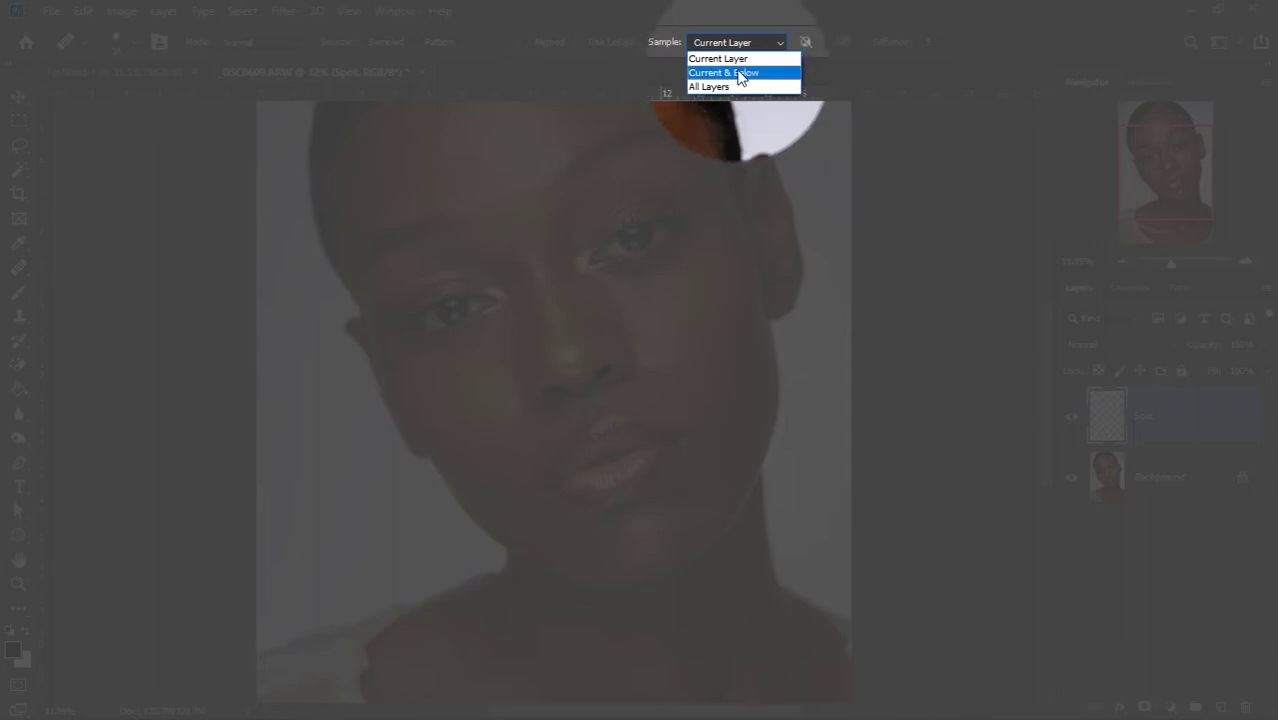
click(740, 74)
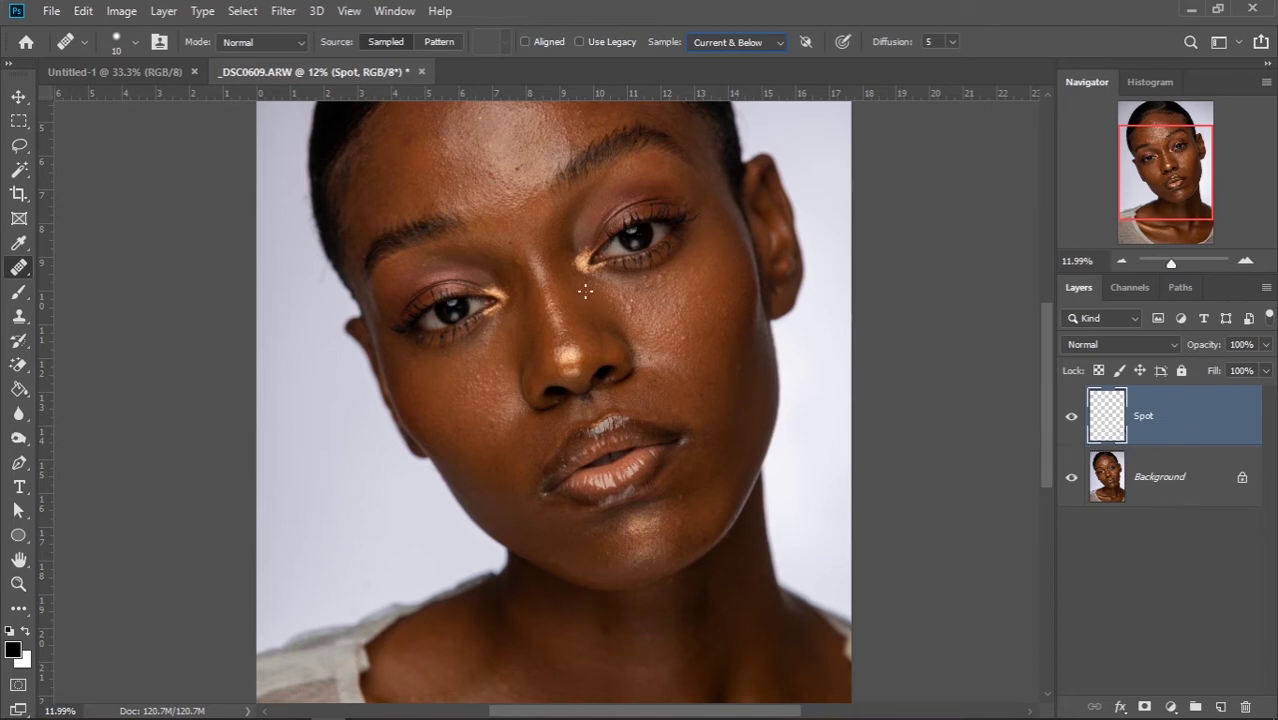
click(952, 45)
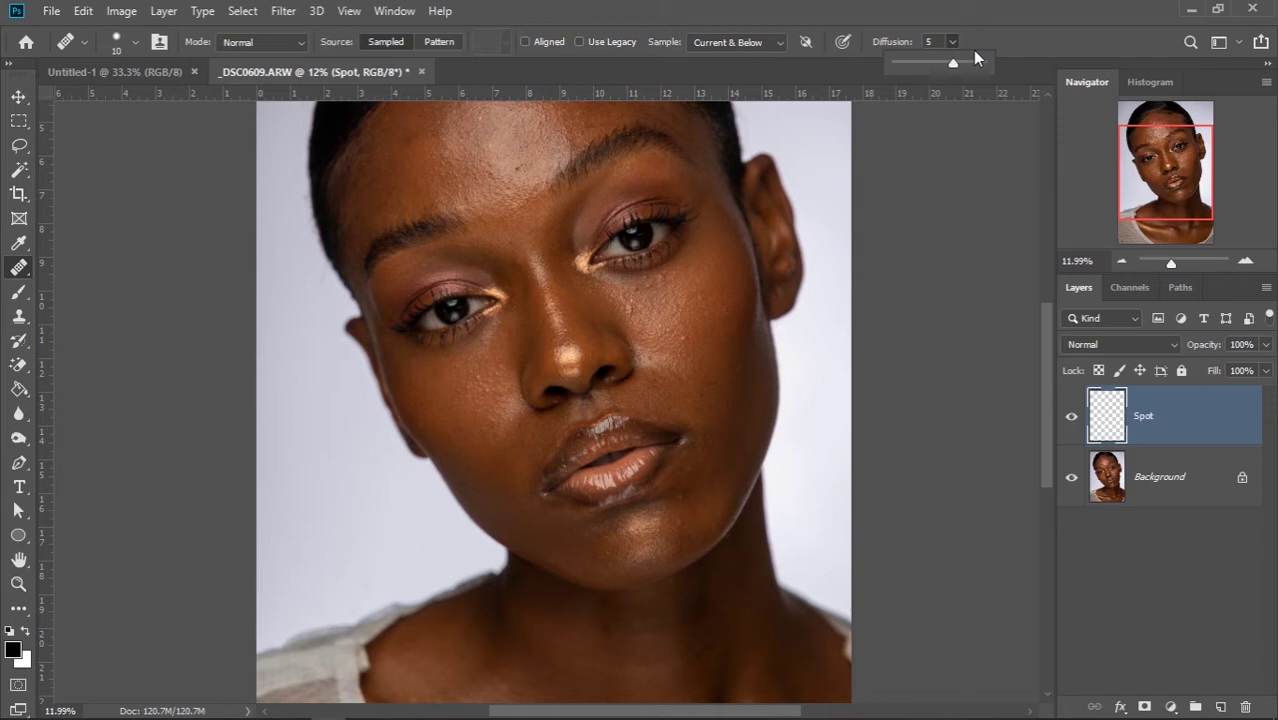
click(981, 34)
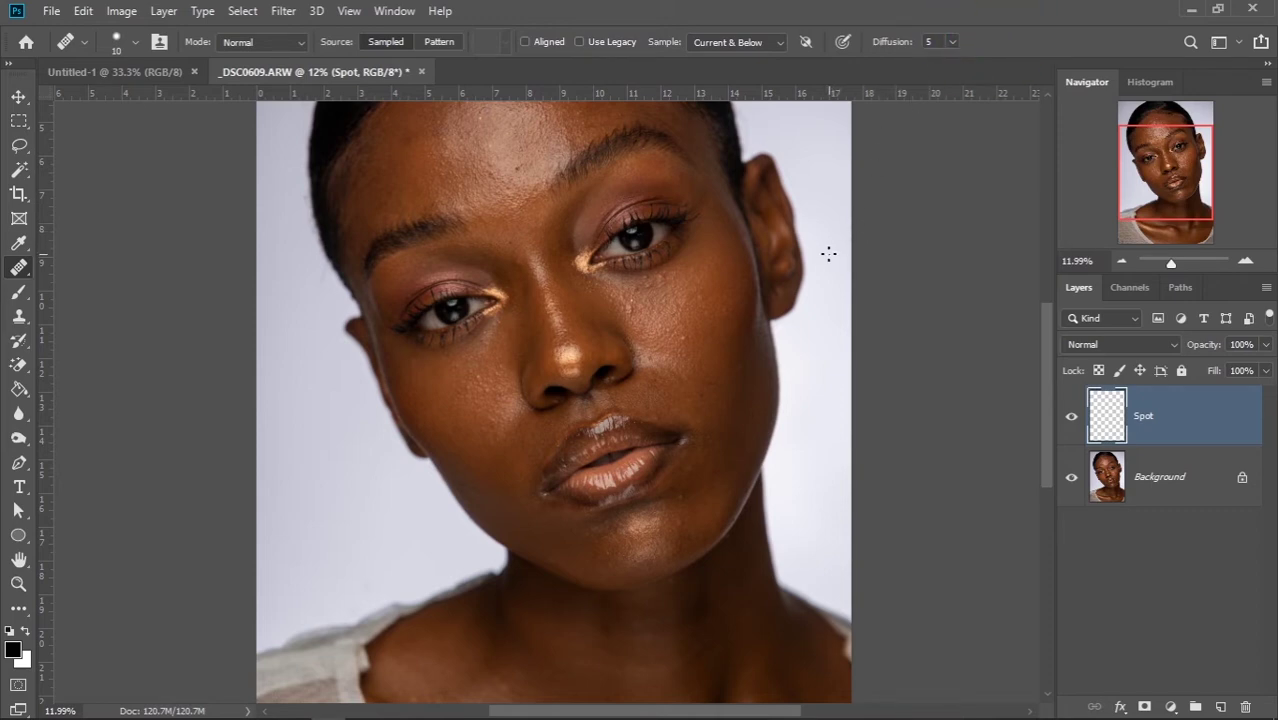
Set the Healing Brush hardness to 50% and turn off its pen-pressure size control.
click(135, 42)
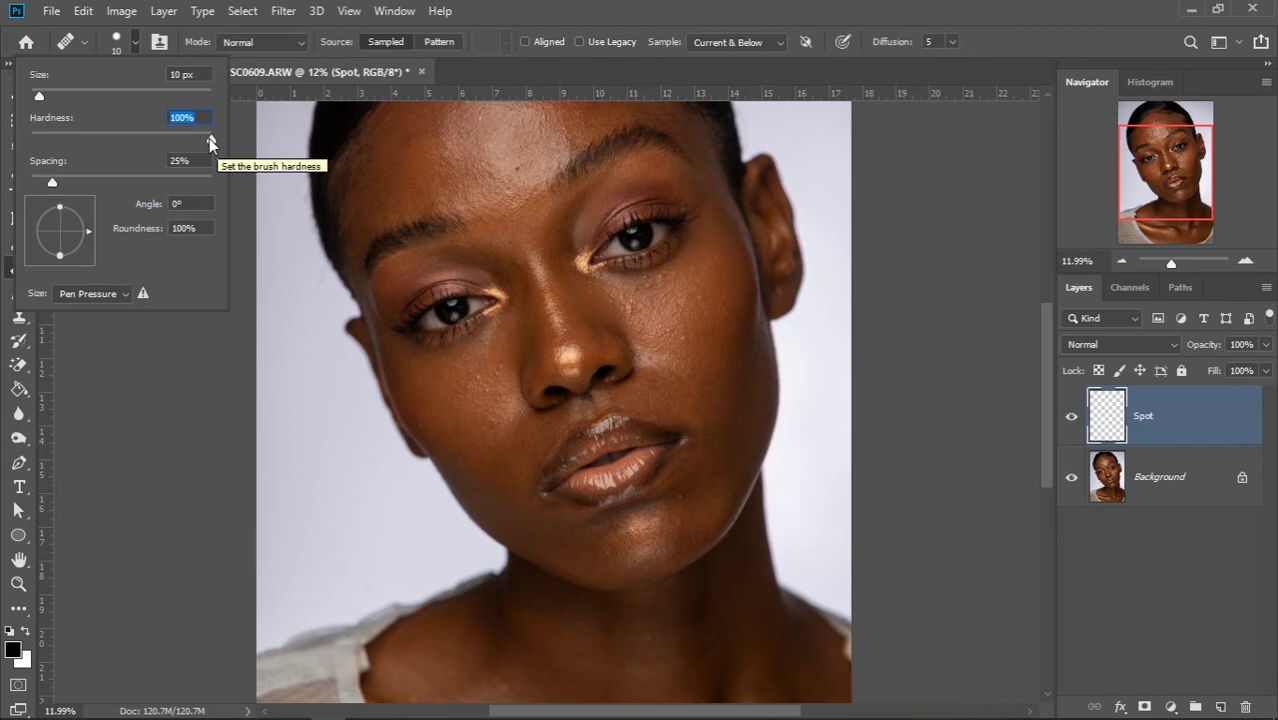
drag(209, 138, 205, 137)
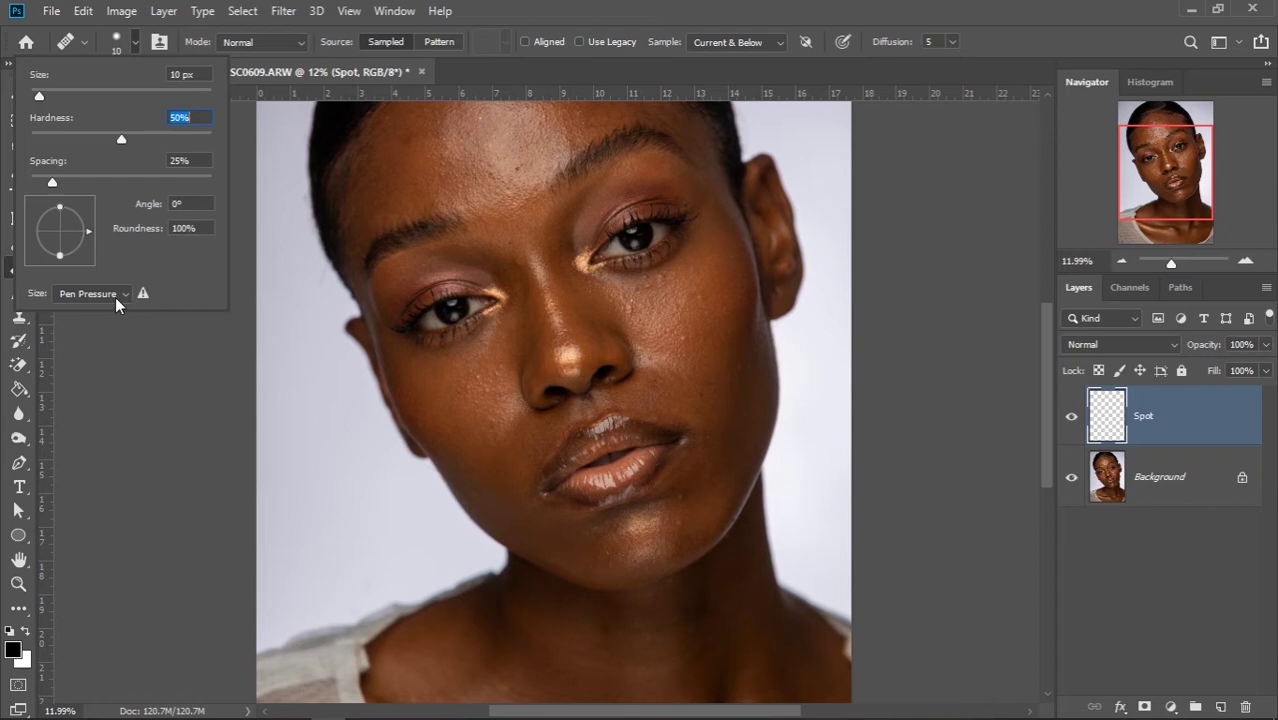
click(120, 295)
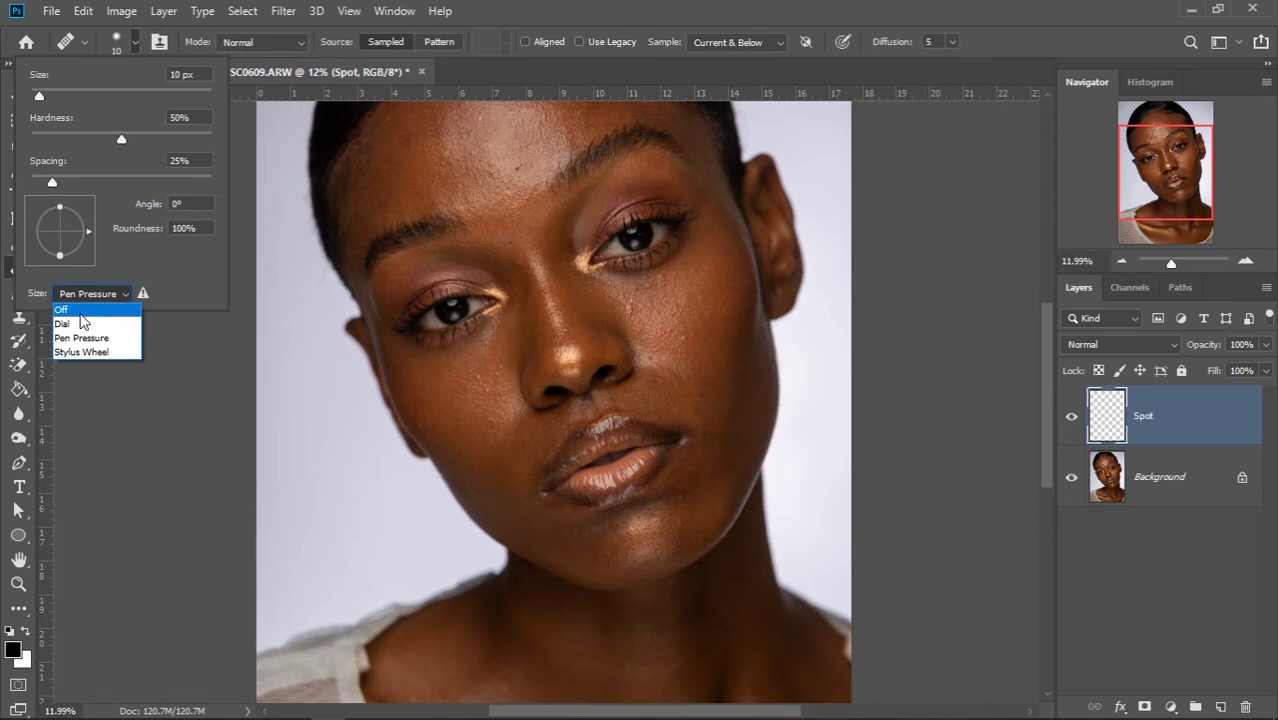
click(79, 314)
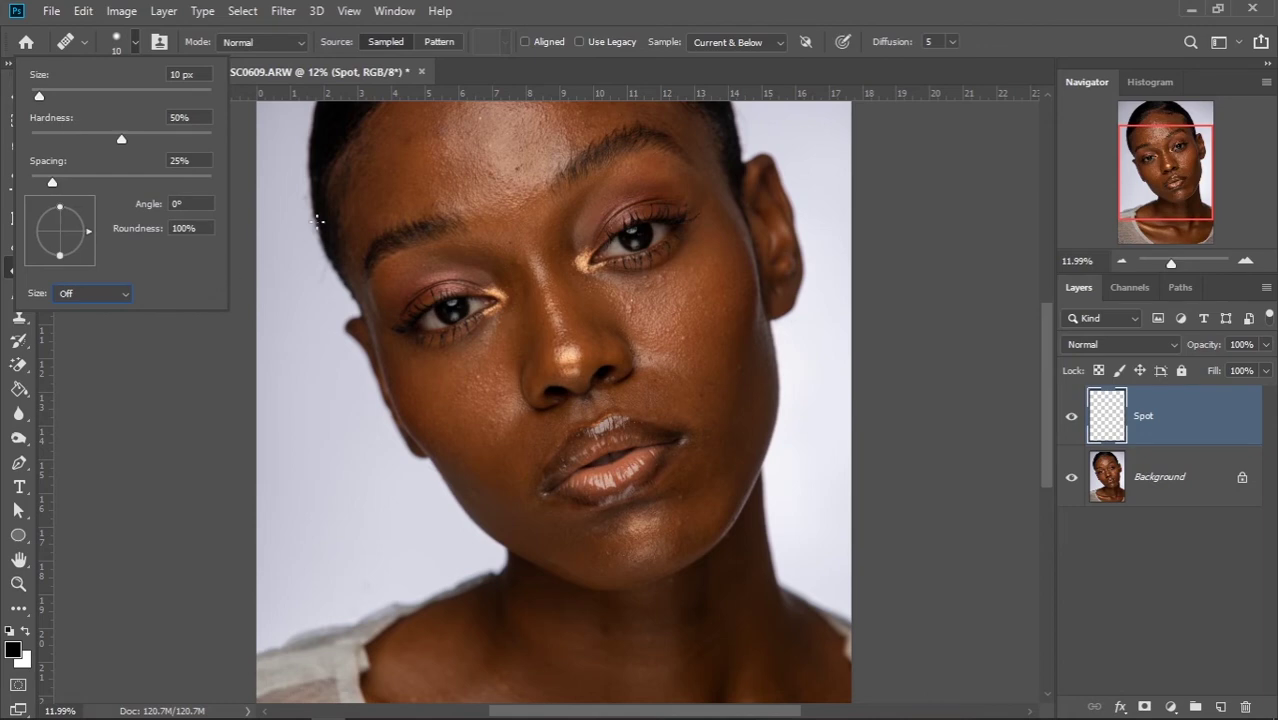
click(590, 15)
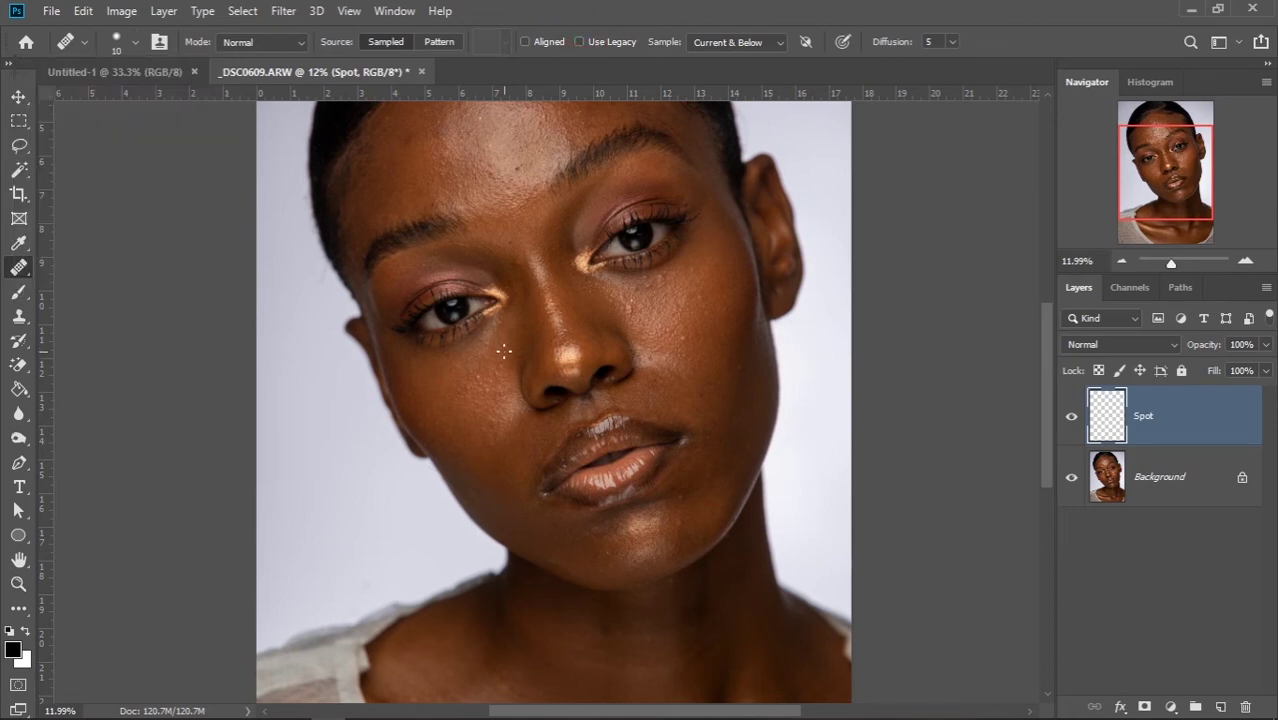
Enlarge the Healing Brush to 160 px for retouching the cheek.
mouse_move(579, 411)
mouse_down()
mouse_move(604, 411)
mouse_move(588, 410)
mouse_up()
mouse_move(648, 462)
mouse_down()
mouse_move(685, 456)
mouse_move(665, 373)
mouse_move(630, 388)
mouse_move(653, 427)
mouse_up()
drag(694, 362, 669, 385)
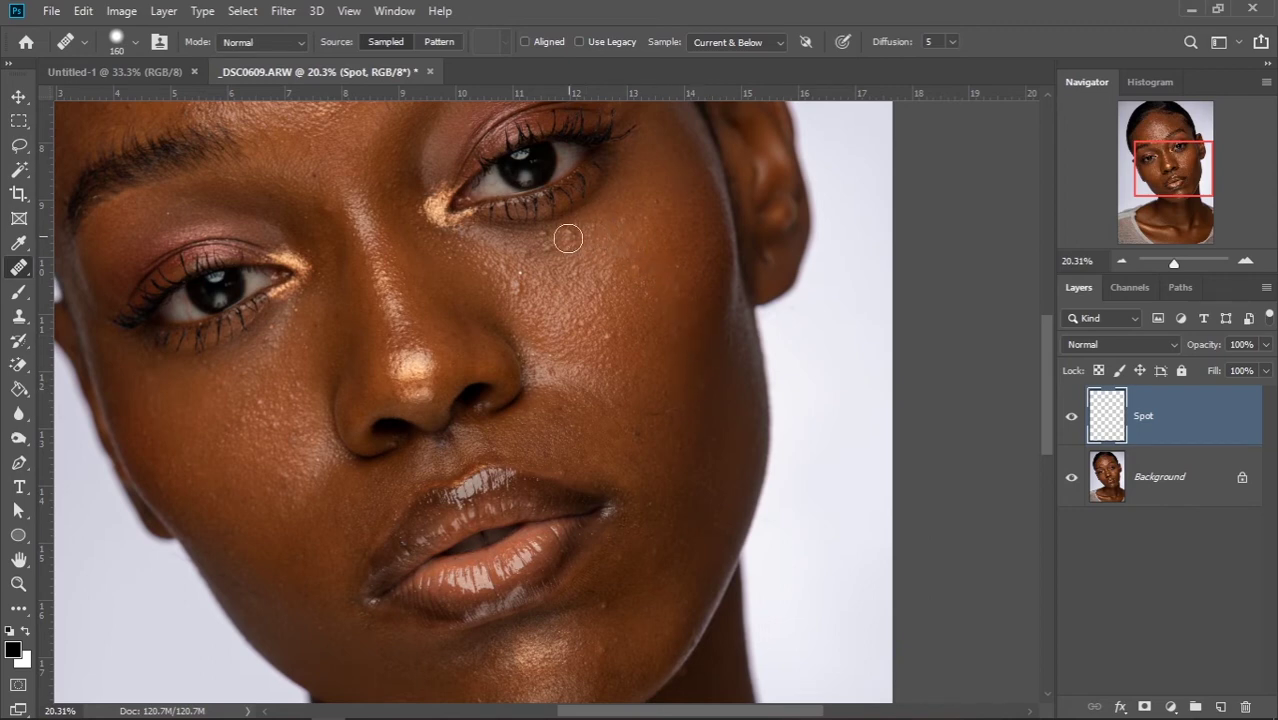
drag(700, 450, 677, 355)
drag(636, 436, 622, 466)
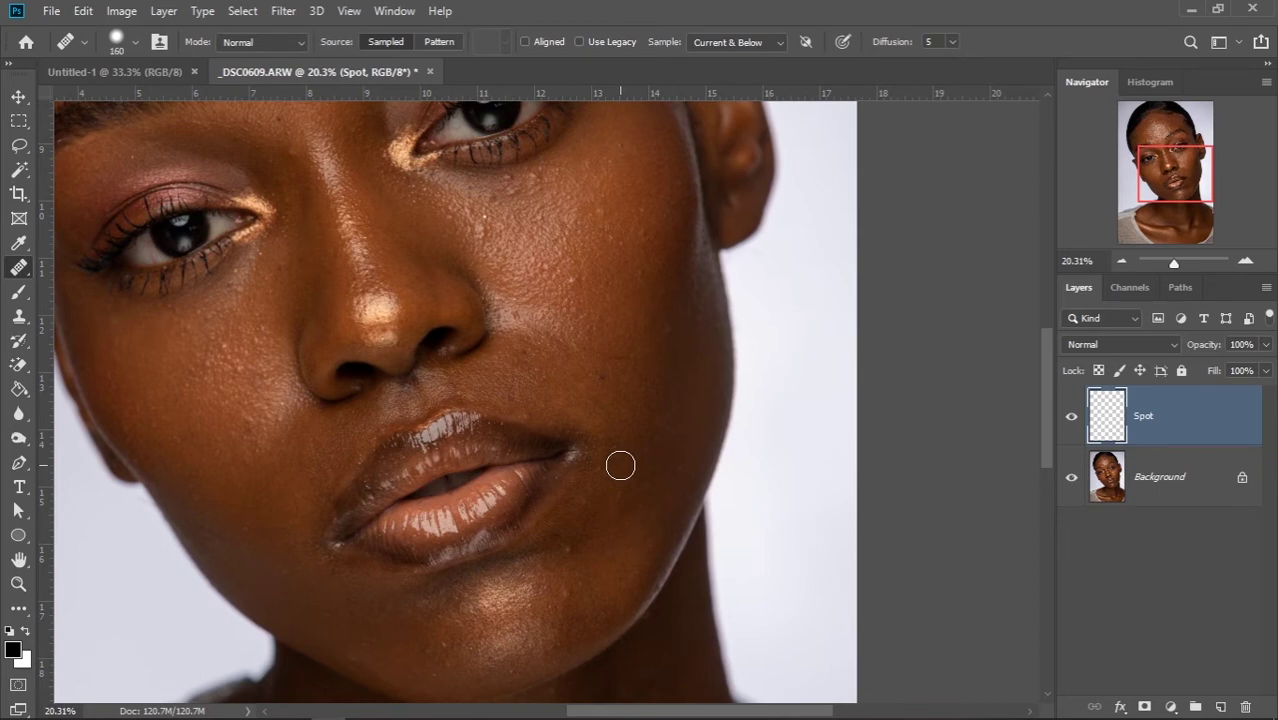
drag(571, 377, 617, 412)
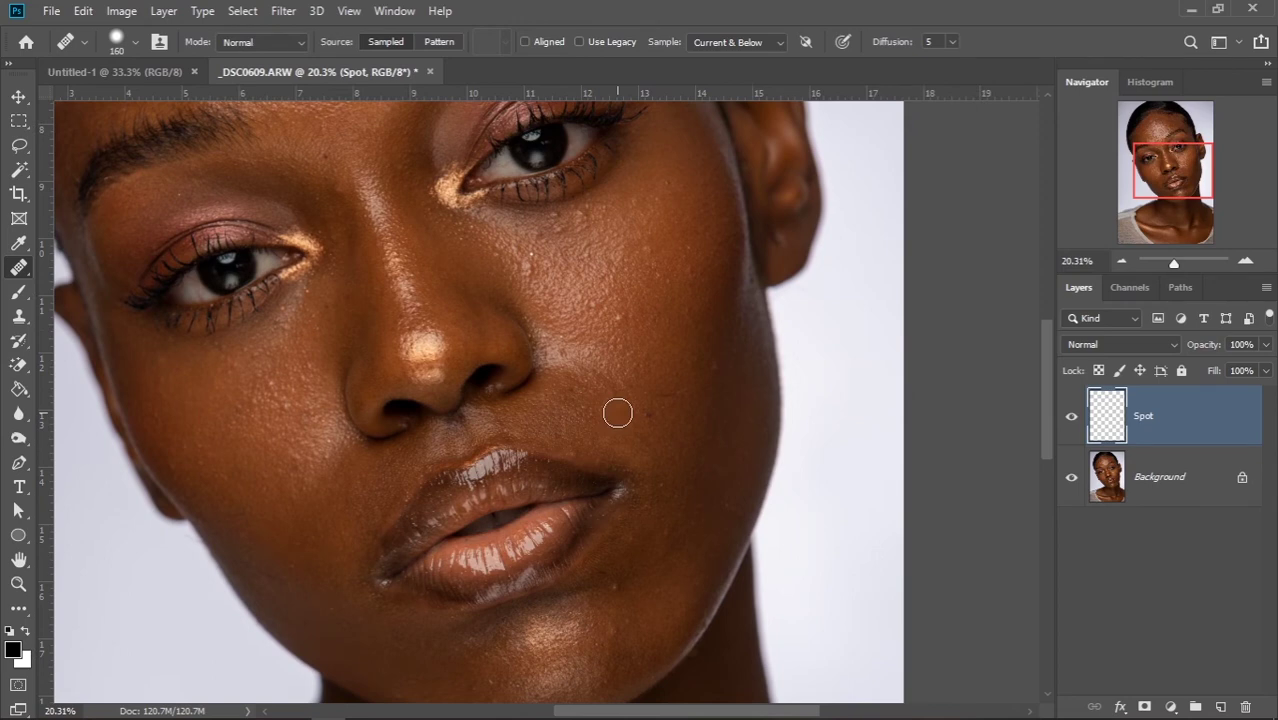
drag(688, 399, 630, 399)
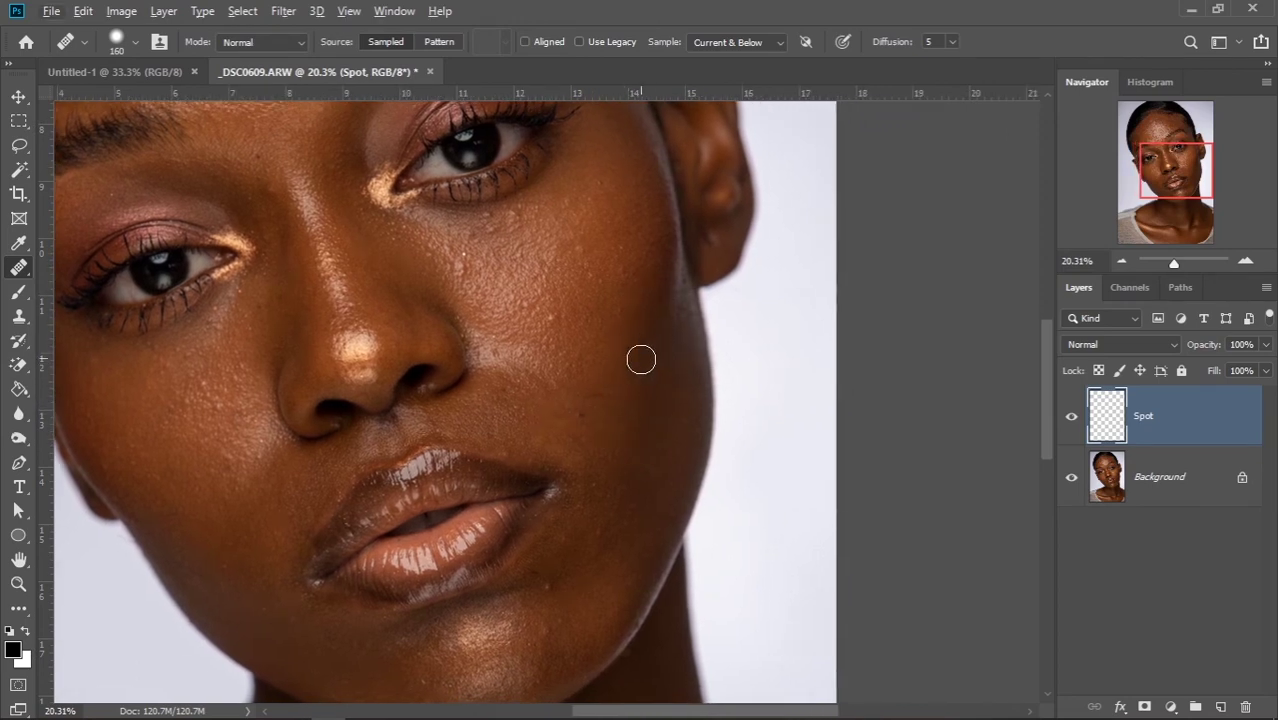
mouse_move(665, 342)
mouse_down()
mouse_move(662, 360)
mouse_move(665, 342)
mouse_up()
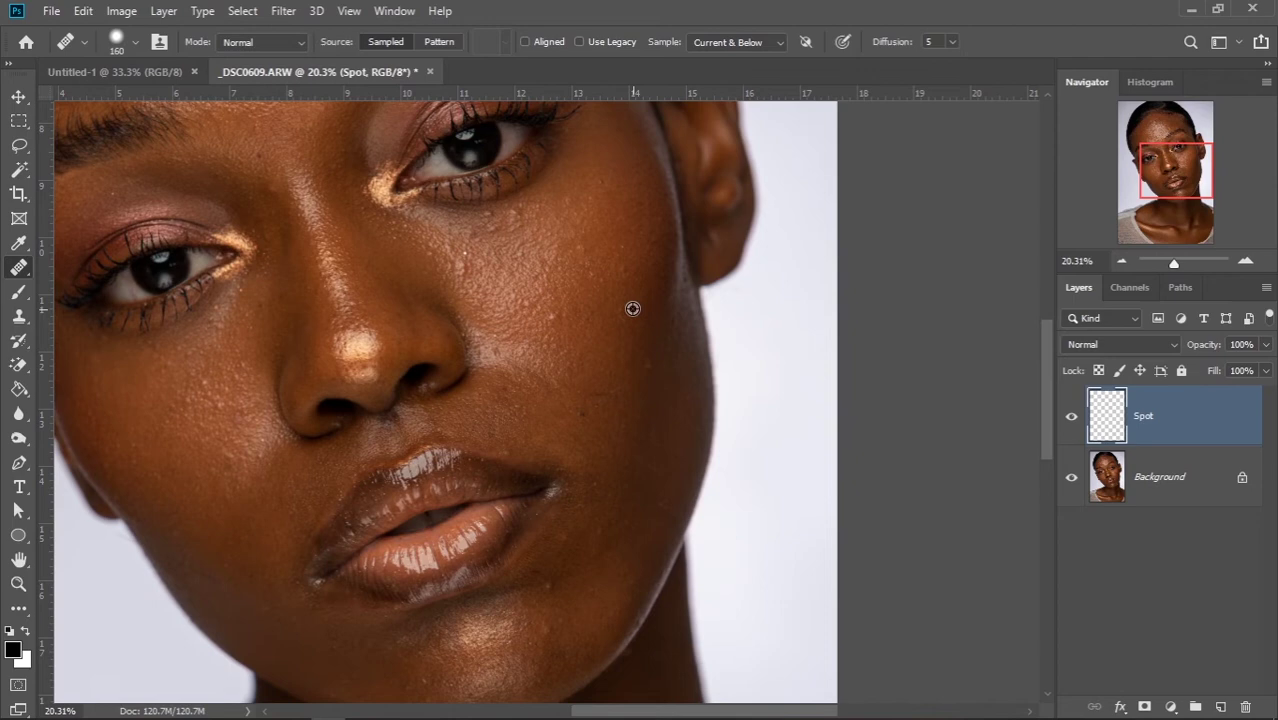
Try painting skin sampled from the cheek onto the plain background beside the face, and undo the dab.
alt+click(647, 326)
click(647, 325)
key(ctrl+z)
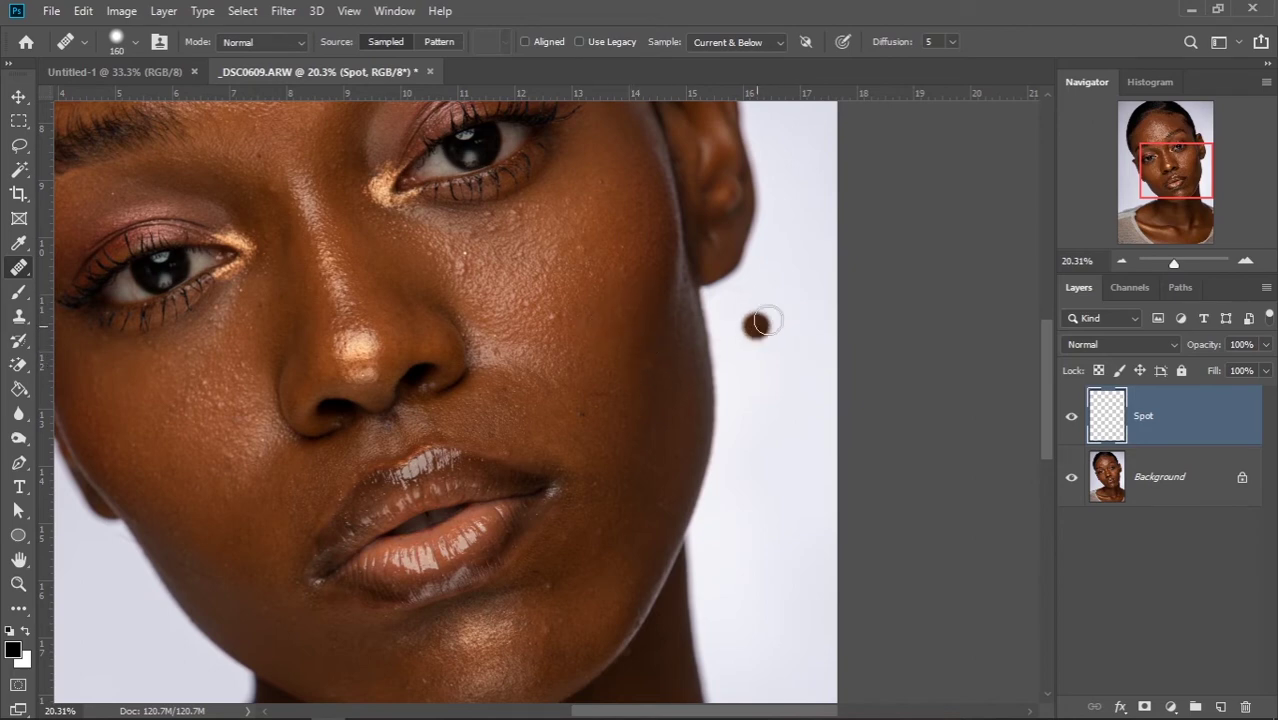
click(797, 310)
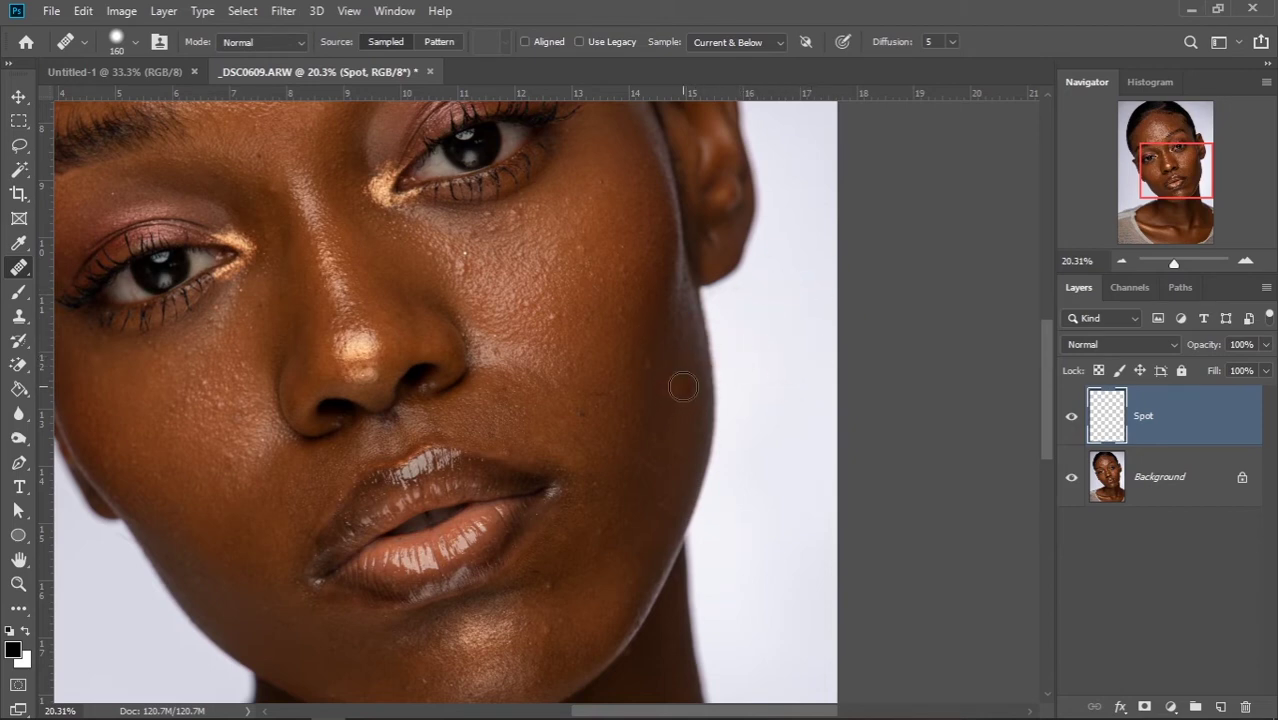
Heal dark spots on the cheek below the highlighted area and compare by hiding and reshowing the Spot layer.
click(639, 353)
alt+click(649, 347)
drag(650, 375, 677, 380)
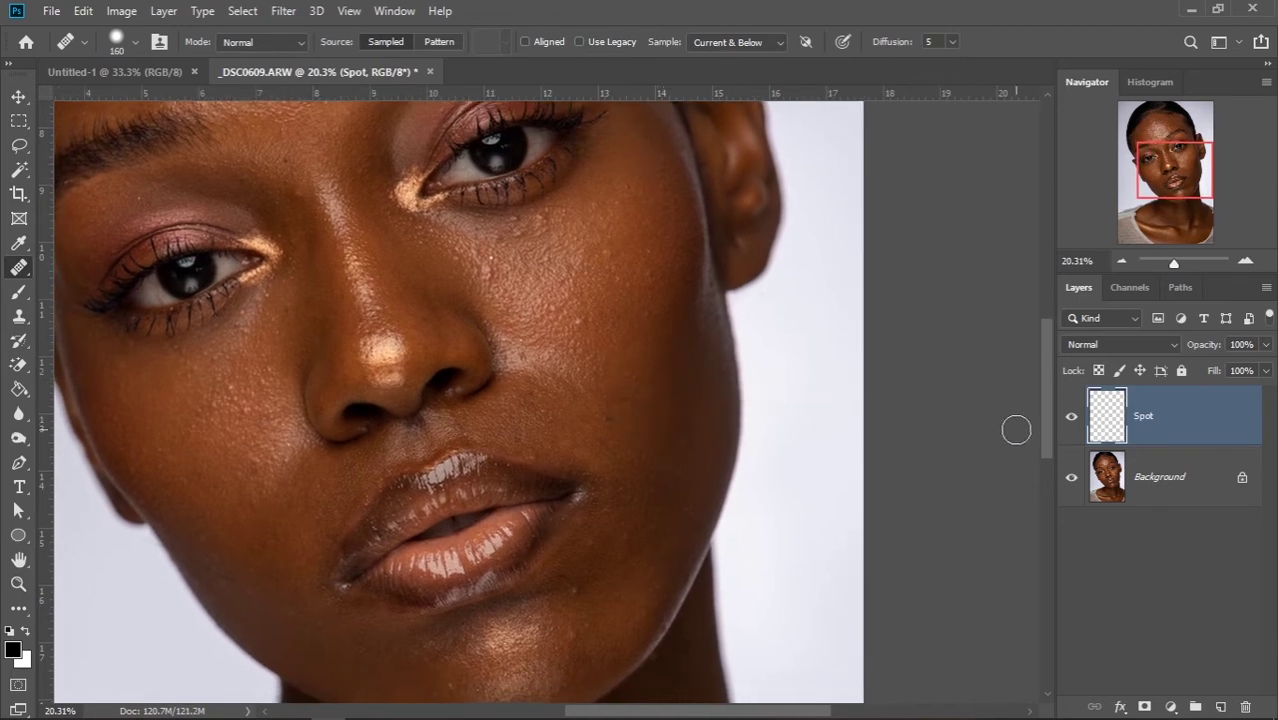
click(1071, 419)
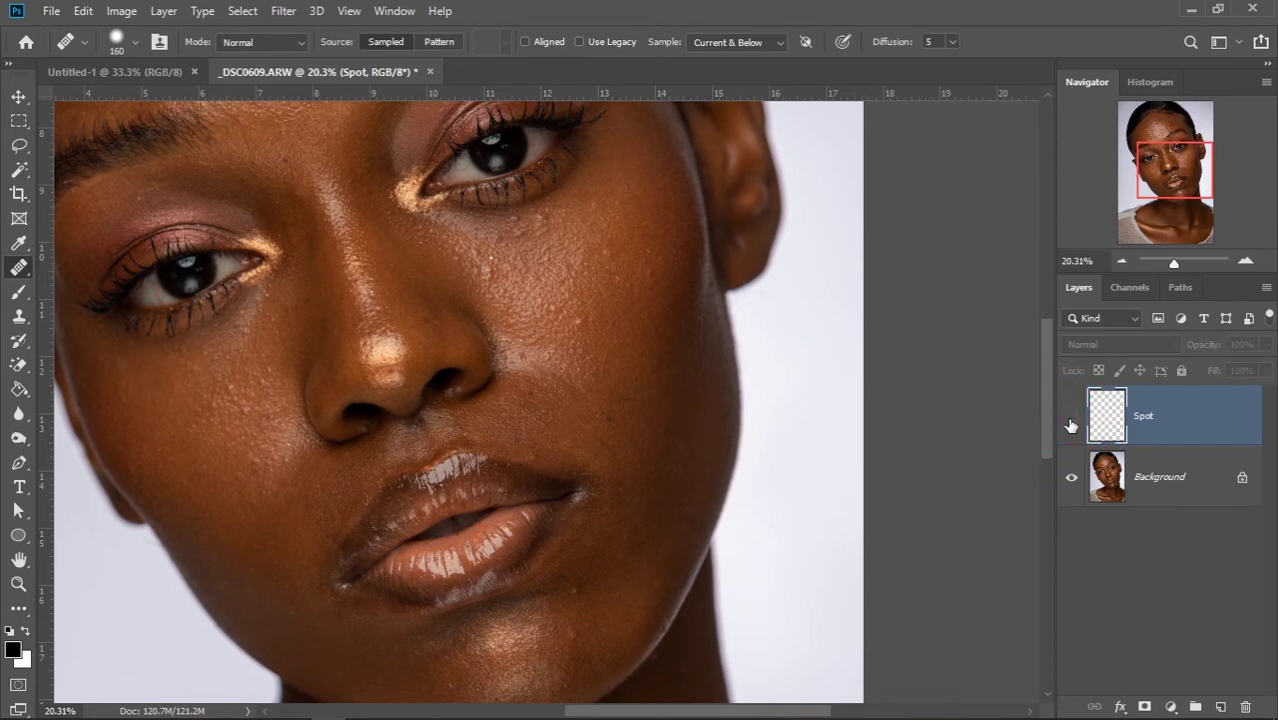
click(1071, 419)
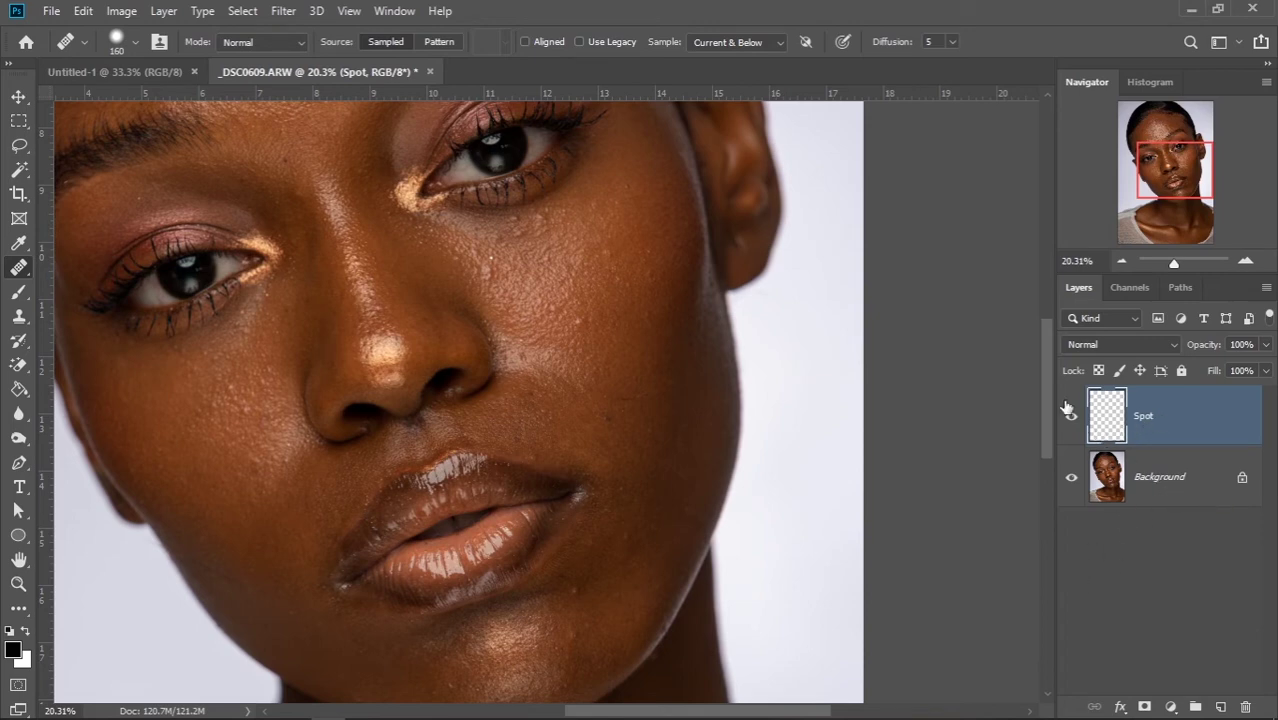
Reduce the Healing Brush to 81 px and heal small blemishes on the outer cheek using nearby clean skin.
drag(615, 397, 641, 436)
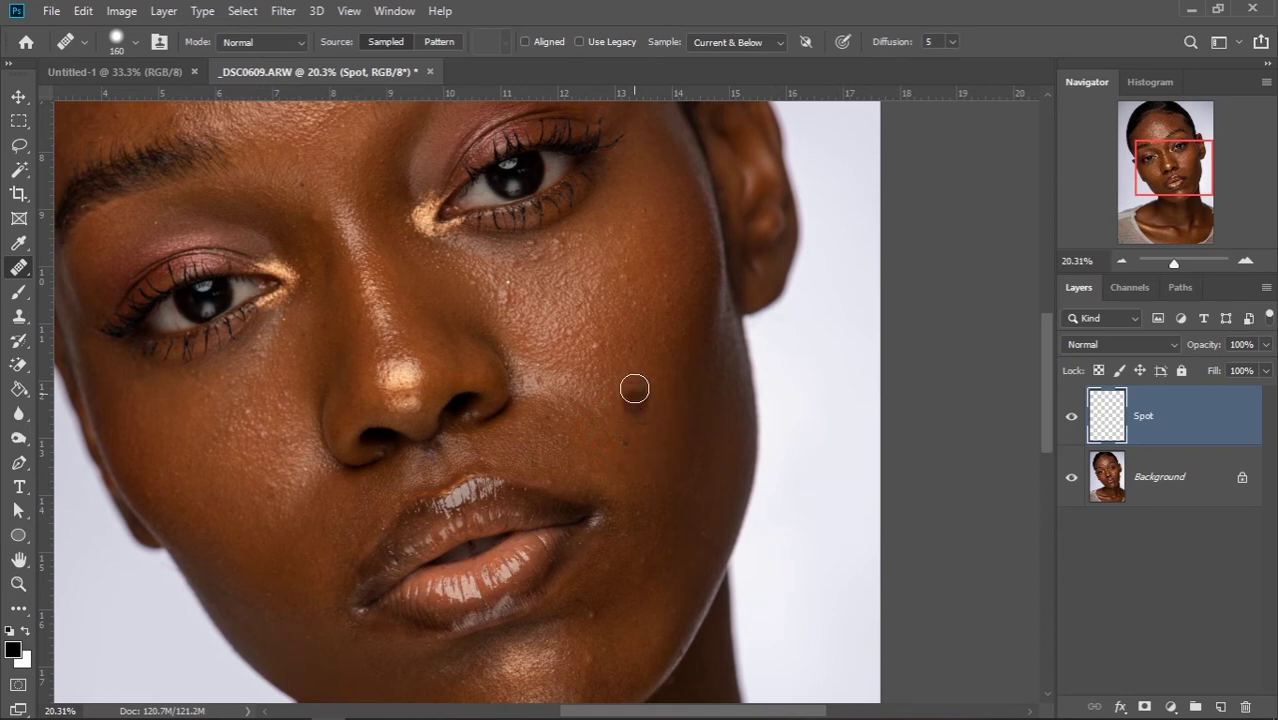
drag(633, 385, 625, 384)
mouse_move(653, 341)
mouse_down()
mouse_move(579, 351)
mouse_move(599, 366)
mouse_up()
alt+click(595, 354)
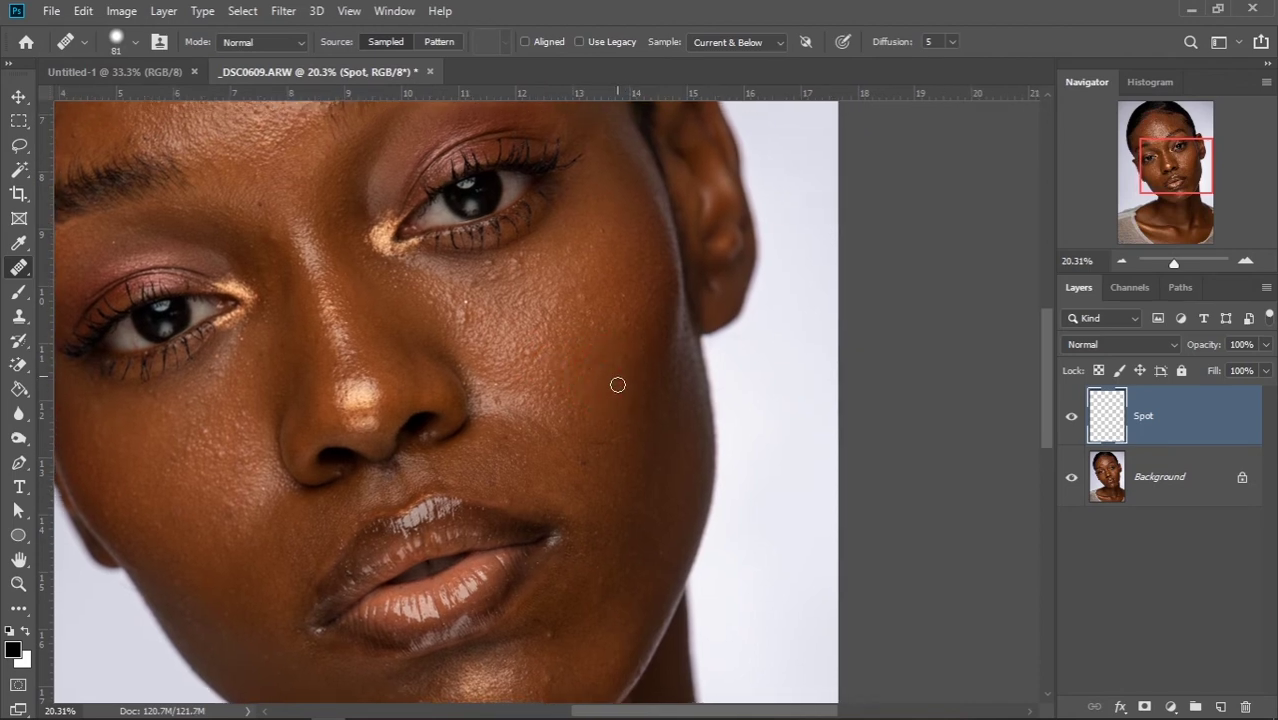
click(651, 442)
alt+click(649, 325)
drag(627, 316, 625, 322)
drag(643, 378, 599, 393)
alt+click(625, 370)
click(593, 361)
Heal the remaining spots on the lower cheek beside the corner of the mouth with freshly sampled skin.
drag(596, 459, 613, 374)
click(565, 409)
drag(579, 435, 576, 371)
alt+click(576, 354)
click(565, 351)
mouse_move(592, 455)
mouse_down()
mouse_move(596, 414)
mouse_move(548, 457)
mouse_up()
alt+click(600, 433)
click(549, 443)
click(563, 452)
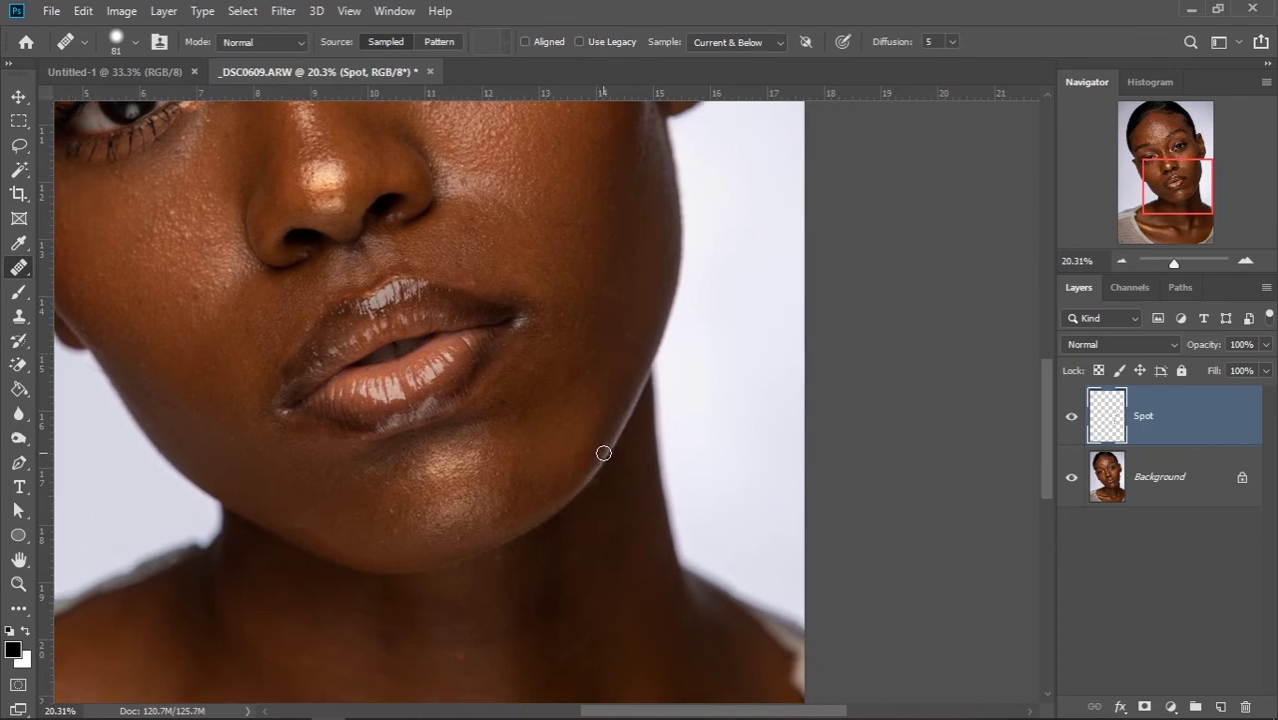
Heal blemishes along the side of the face between the jaw and the outer corner of the eye.
drag(625, 410, 625, 442)
mouse_move(570, 340)
mouse_down()
mouse_move(687, 542)
mouse_move(655, 575)
mouse_up()
click(668, 291)
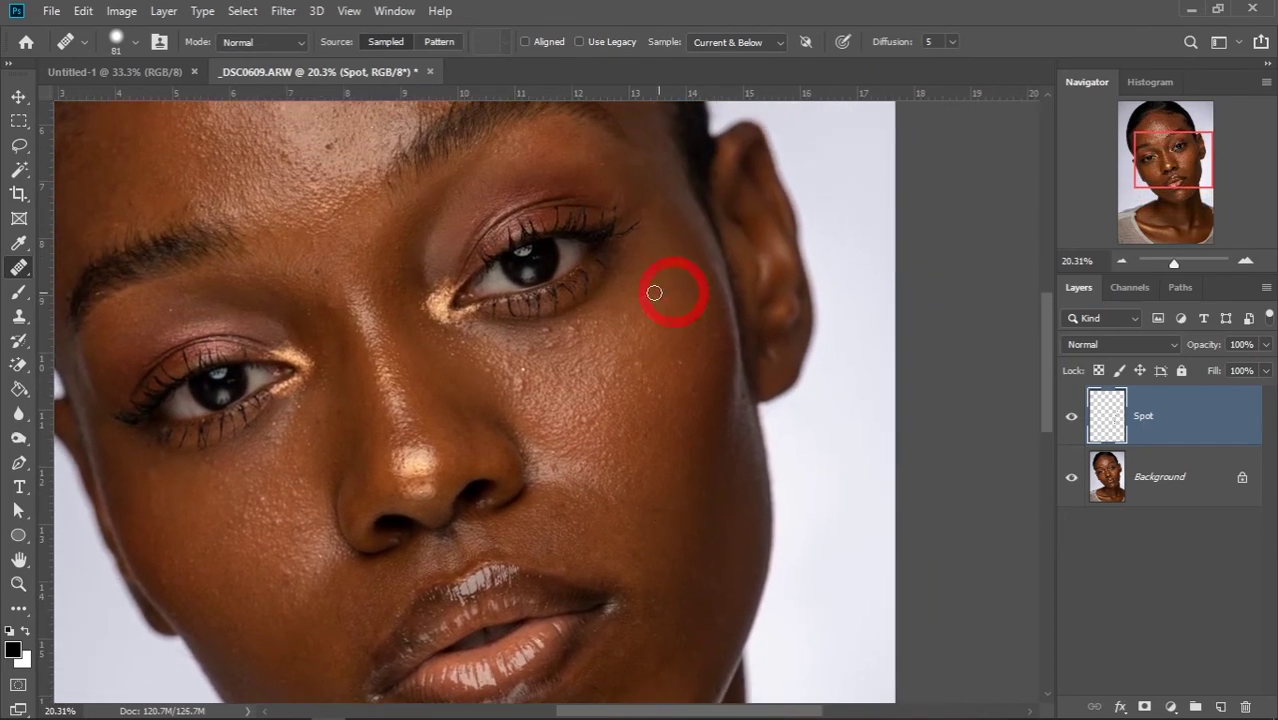
drag(666, 368, 691, 402)
drag(678, 317, 696, 351)
drag(674, 424, 699, 419)
click(657, 379)
scroll(608, 394, left, 1)
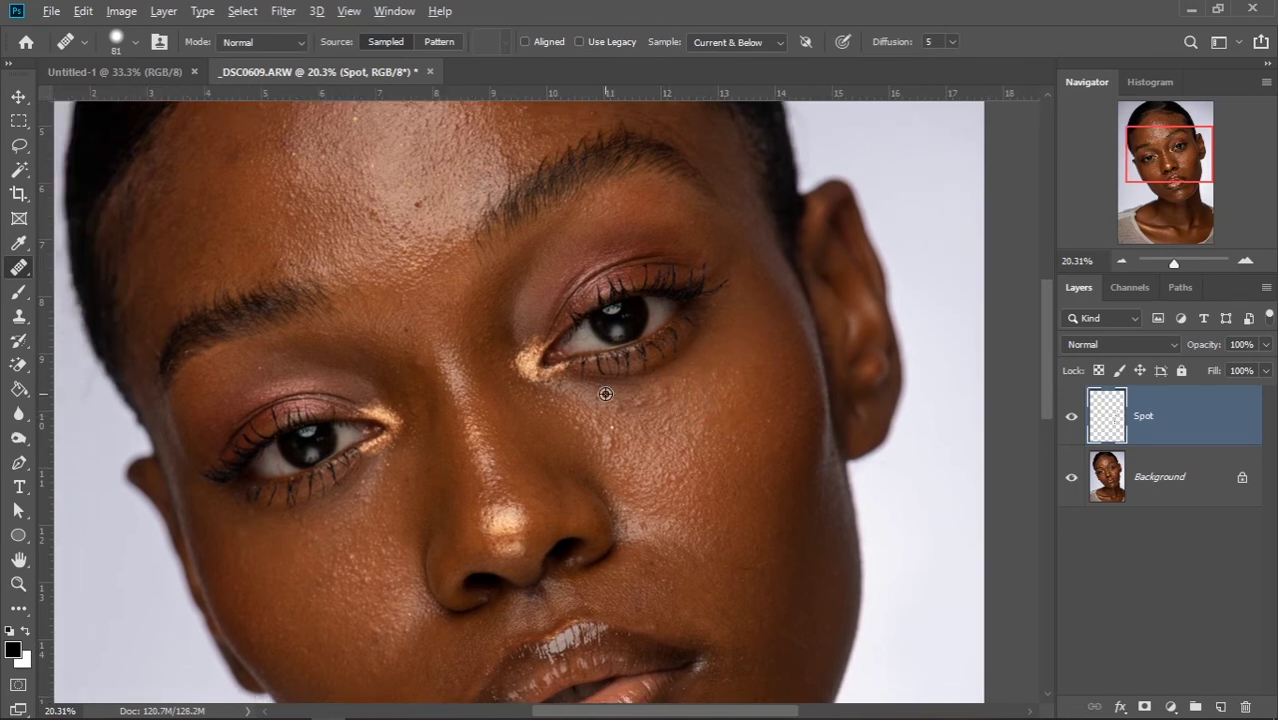
Heal small bumps directly under the eye, resampling clean skin from the adjacent upper cheek.
alt+click(650, 397)
mouse_move(667, 424)
mouse_down()
mouse_move(655, 426)
mouse_move(678, 417)
mouse_up()
click(614, 397)
alt+click(653, 420)
click(623, 403)
alt+click(672, 392)
click(650, 388)
alt+click(681, 397)
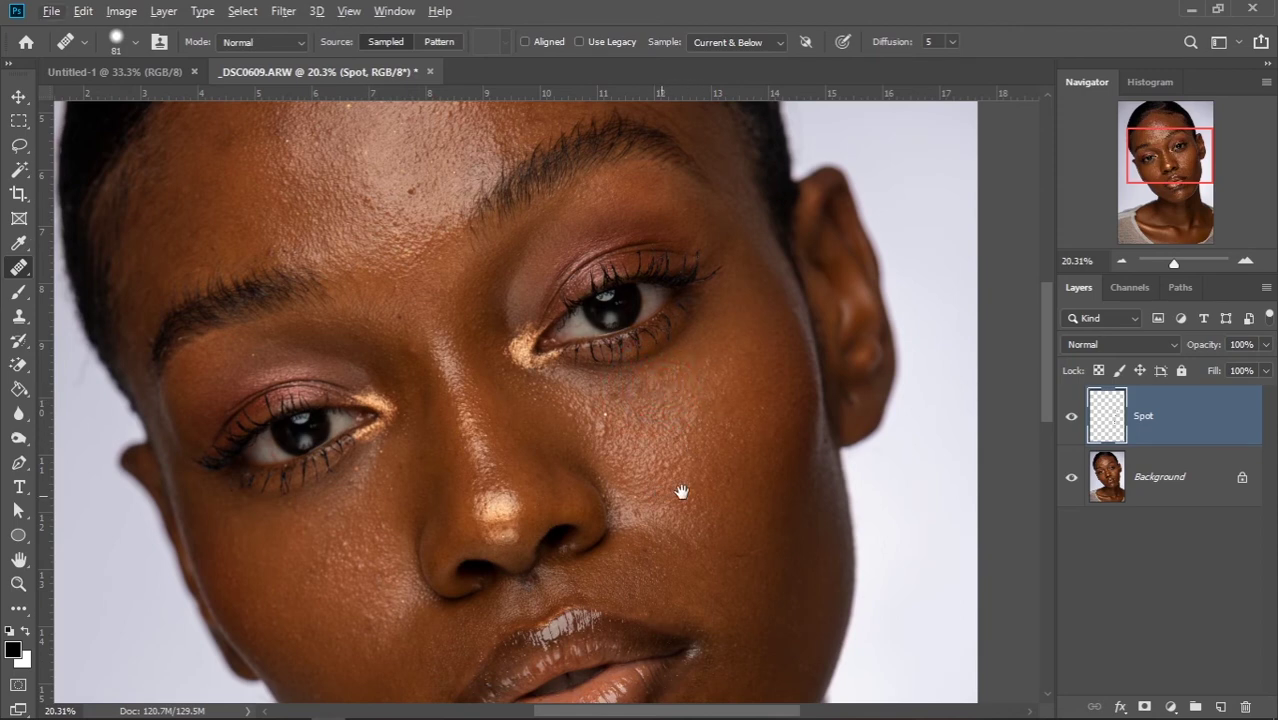
Heal the raised bumps on the cheek between the nose and the under-eye area.
drag(661, 496, 688, 470)
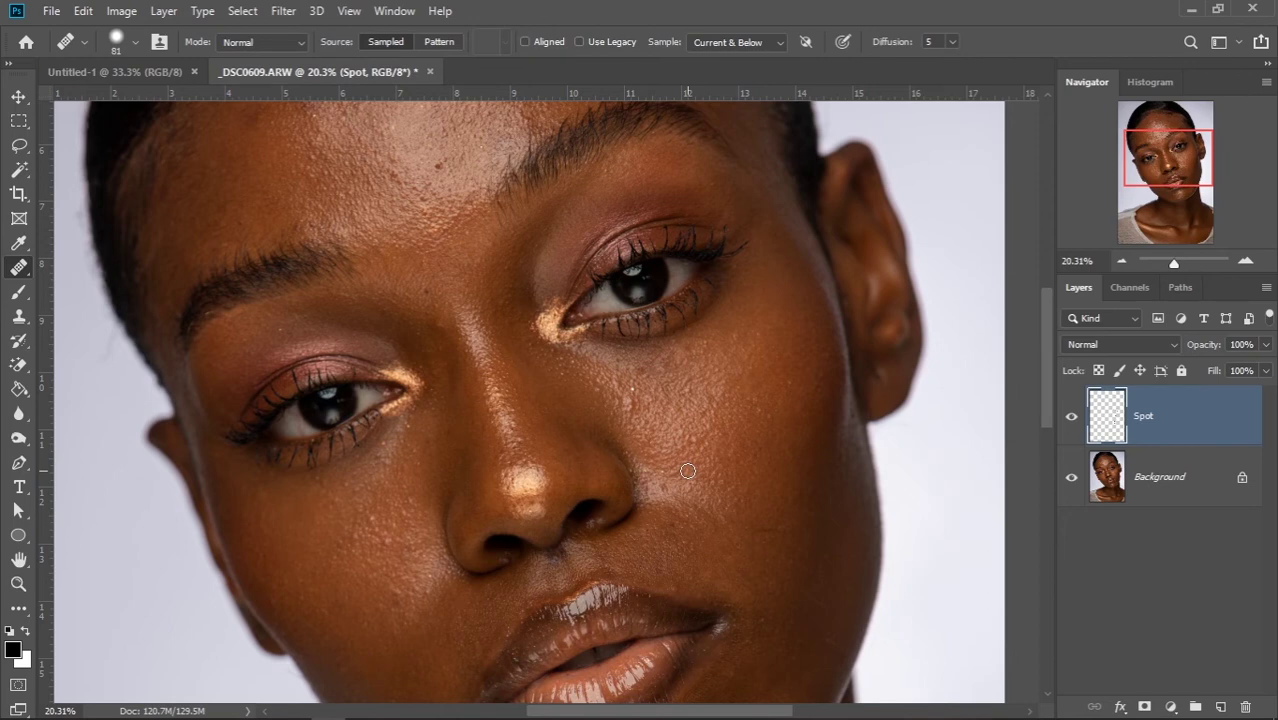
click(618, 468)
drag(674, 430, 650, 434)
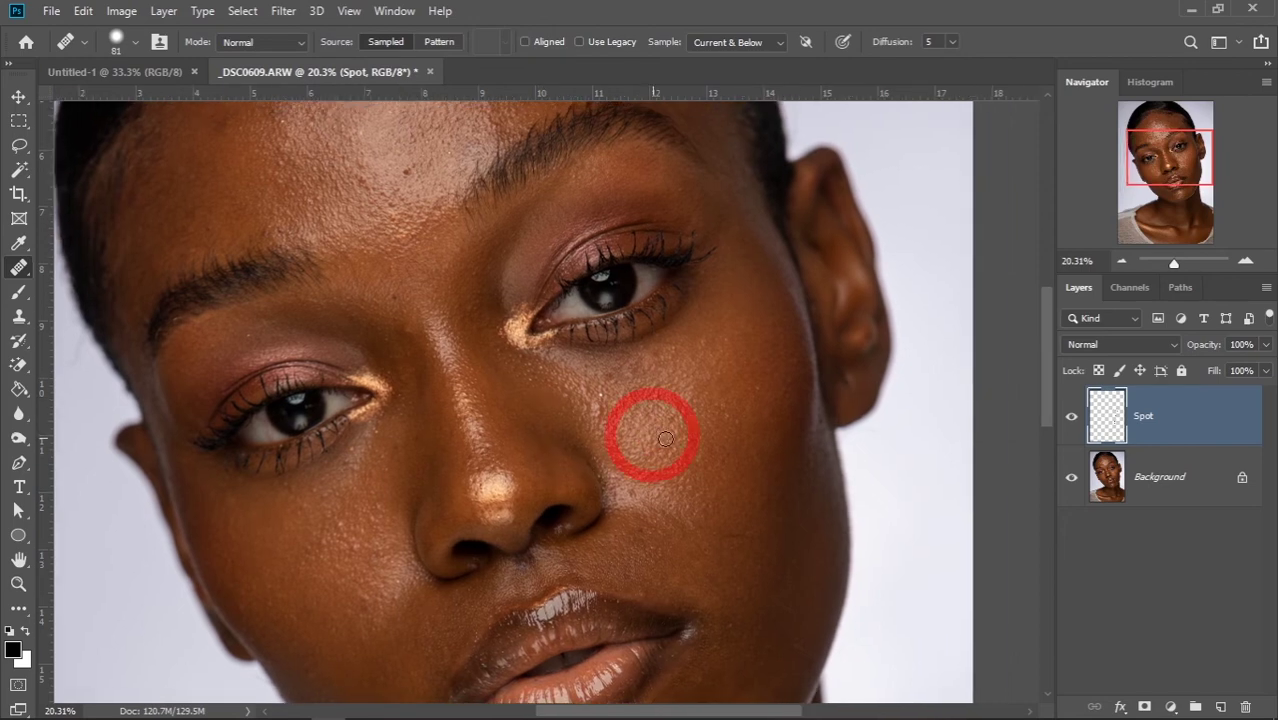
click(677, 339)
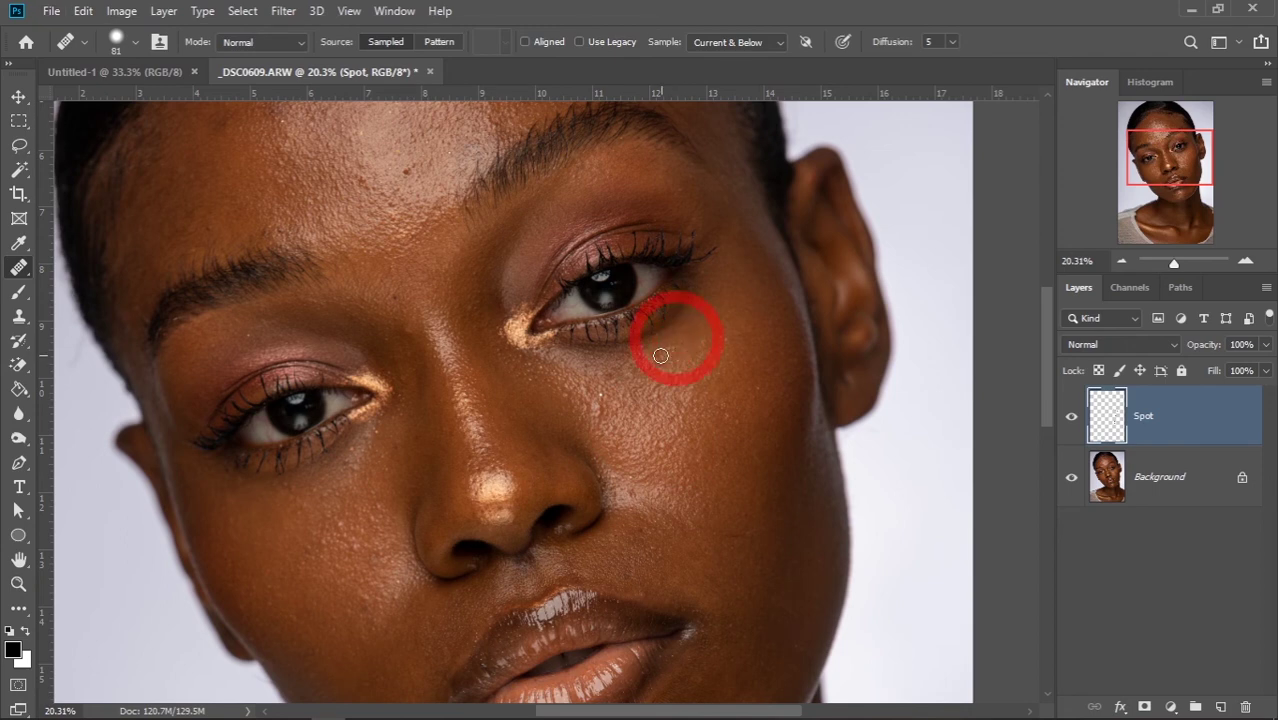
drag(681, 338, 683, 338)
alt+click(606, 361)
click(627, 371)
Heal the blemishes on the shiny part of the forehead and above the brows using sampled forehead skin.
drag(611, 364, 722, 533)
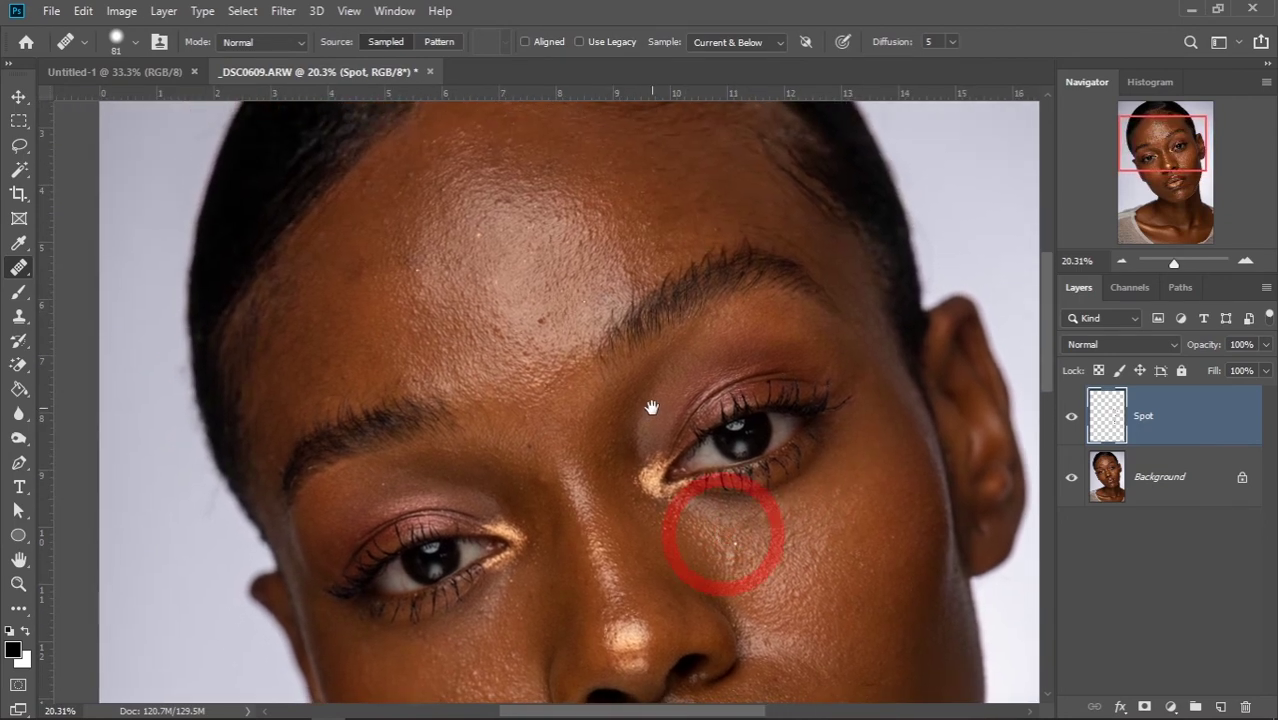
drag(648, 405, 684, 448)
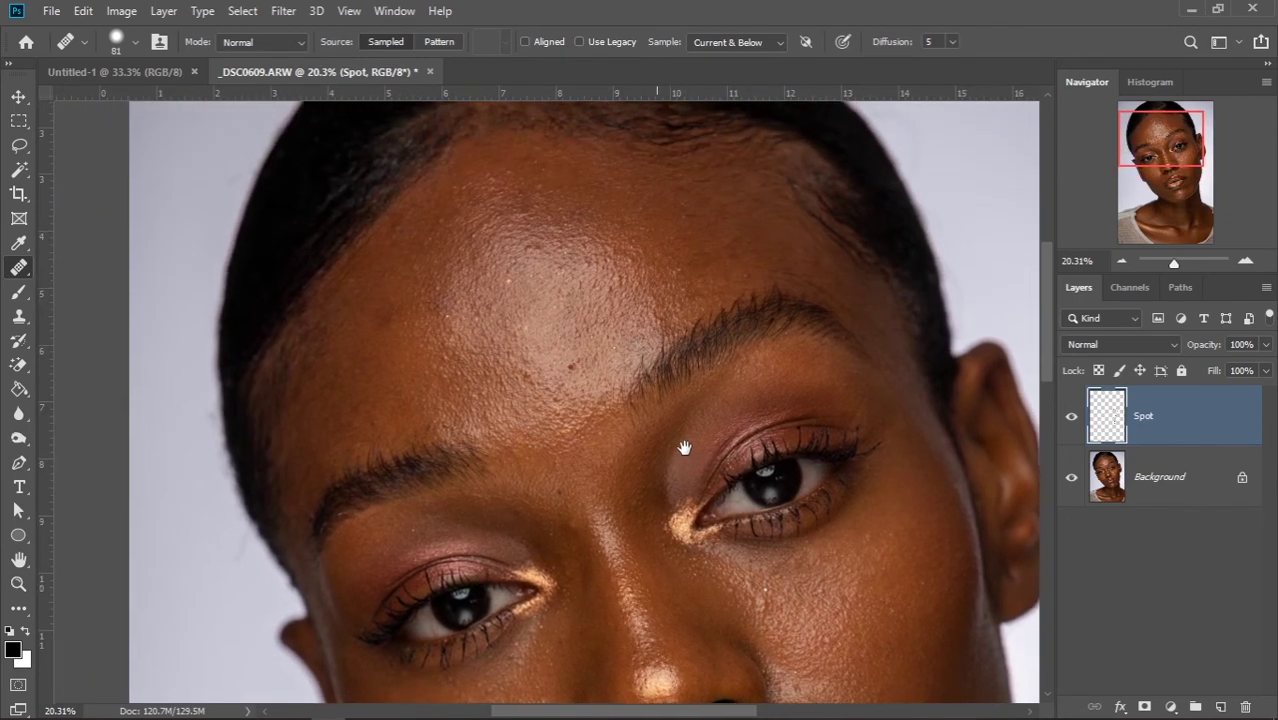
mouse_move(545, 334)
mouse_down()
mouse_move(573, 337)
mouse_move(618, 442)
mouse_up()
alt+click(593, 343)
click(619, 345)
drag(669, 363, 617, 351)
click(649, 375)
drag(635, 412, 727, 385)
alt+click(565, 427)
Heal small blemishes on the lower face around the mouth and chin using nearby sampled skin.
drag(630, 456, 591, 291)
drag(732, 505, 742, 455)
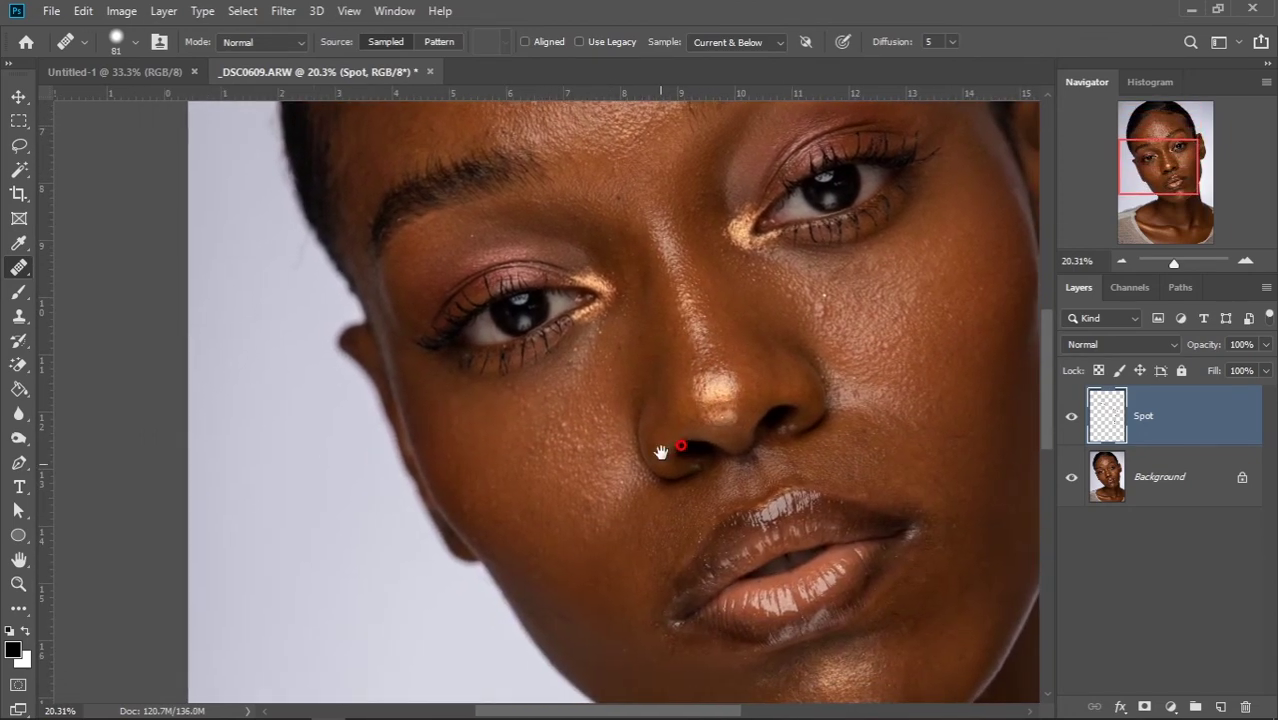
click(713, 571)
mouse_move(782, 582)
mouse_down()
mouse_move(730, 568)
mouse_move(804, 590)
mouse_up()
alt+click(778, 588)
click(823, 570)
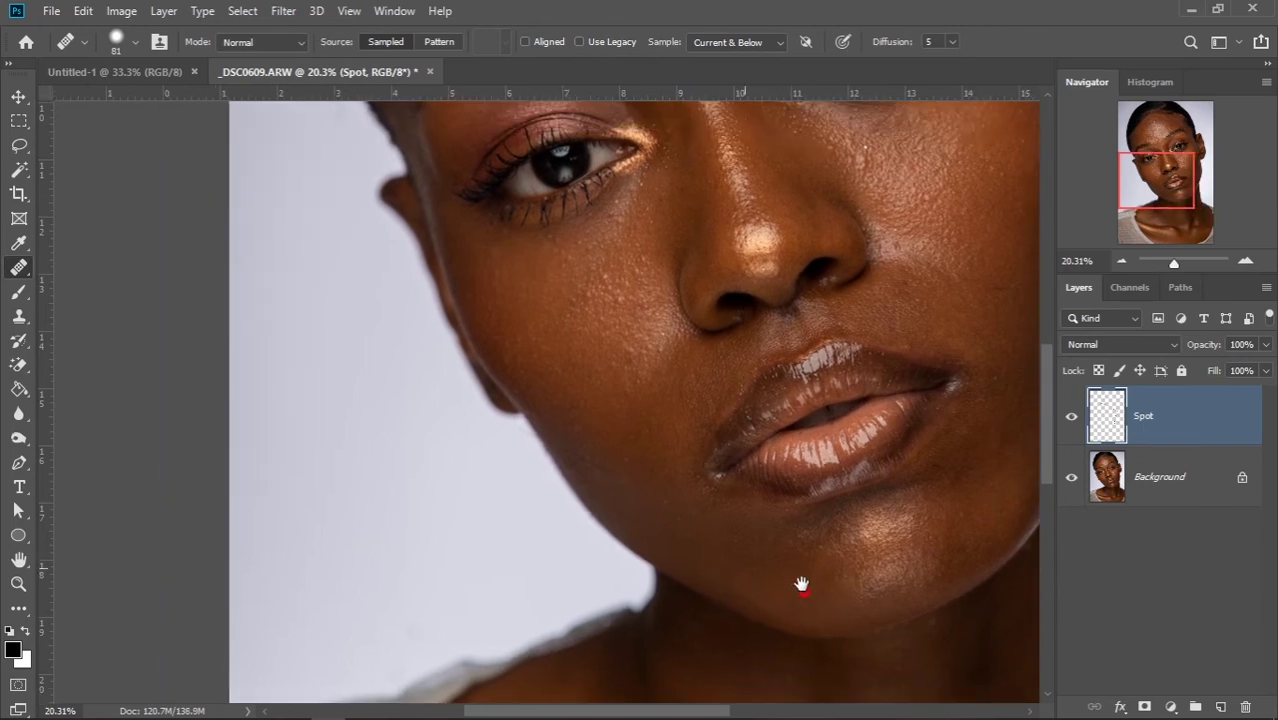
Heal the small blemishes on the subject's right lower cheek and jaw beside the mouth using skin sampled nearby.
drag(762, 542, 776, 526)
drag(731, 546, 781, 577)
alt+click(746, 550)
click(731, 551)
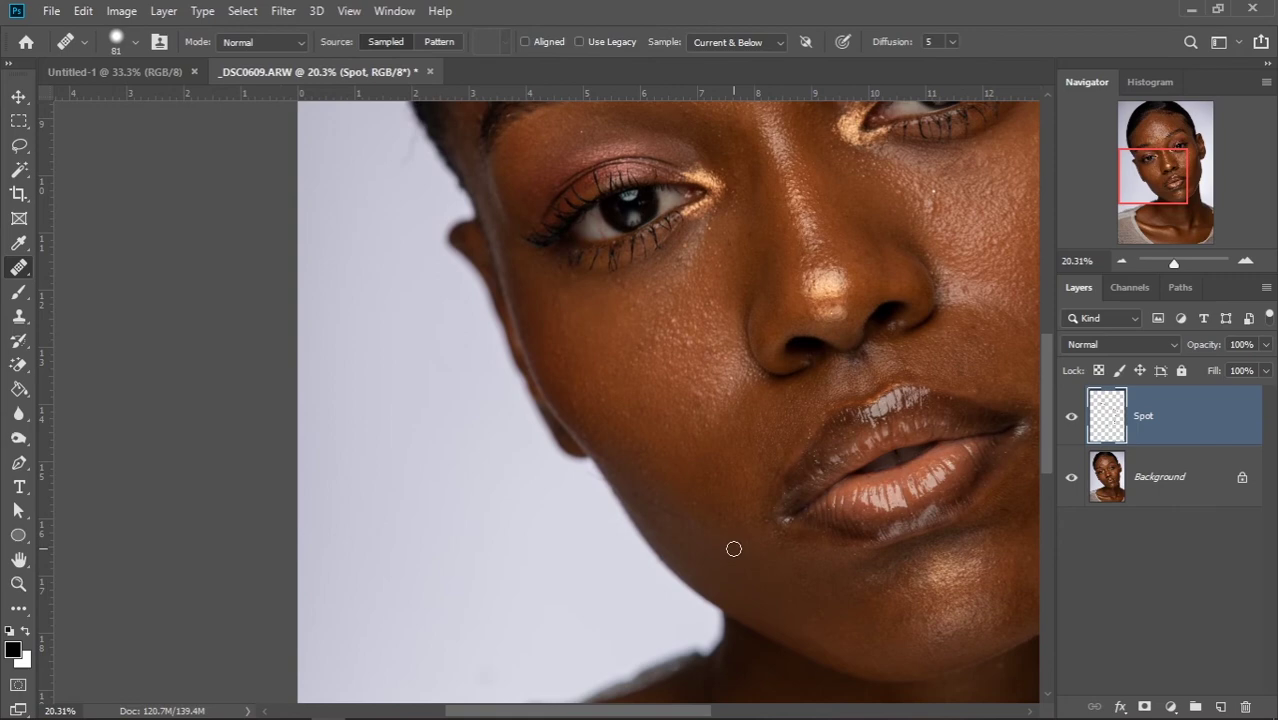
click(736, 537)
drag(749, 412, 725, 462)
click(750, 422)
Heal the bumps on the subject's left cheek beside the nose, just below the inner eye.
mouse_move(780, 560)
mouse_down()
mouse_move(776, 533)
mouse_move(520, 517)
mouse_up()
click(725, 301)
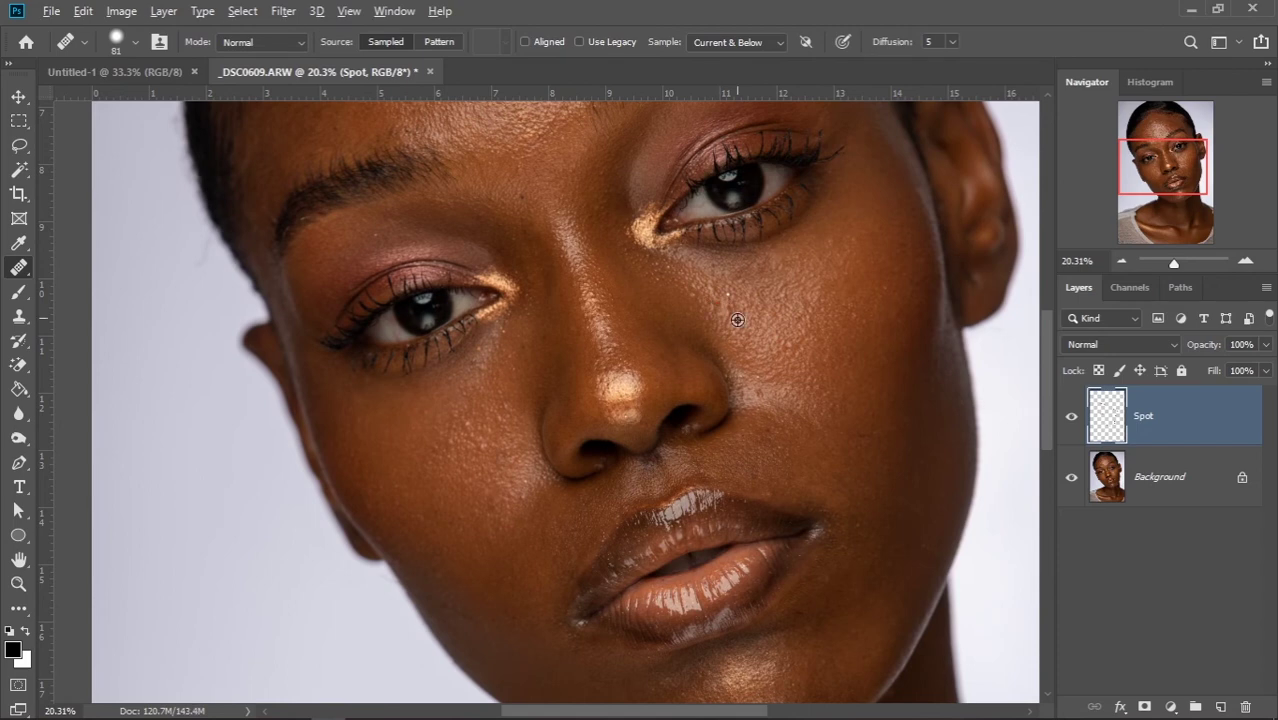
drag(916, 427, 799, 448)
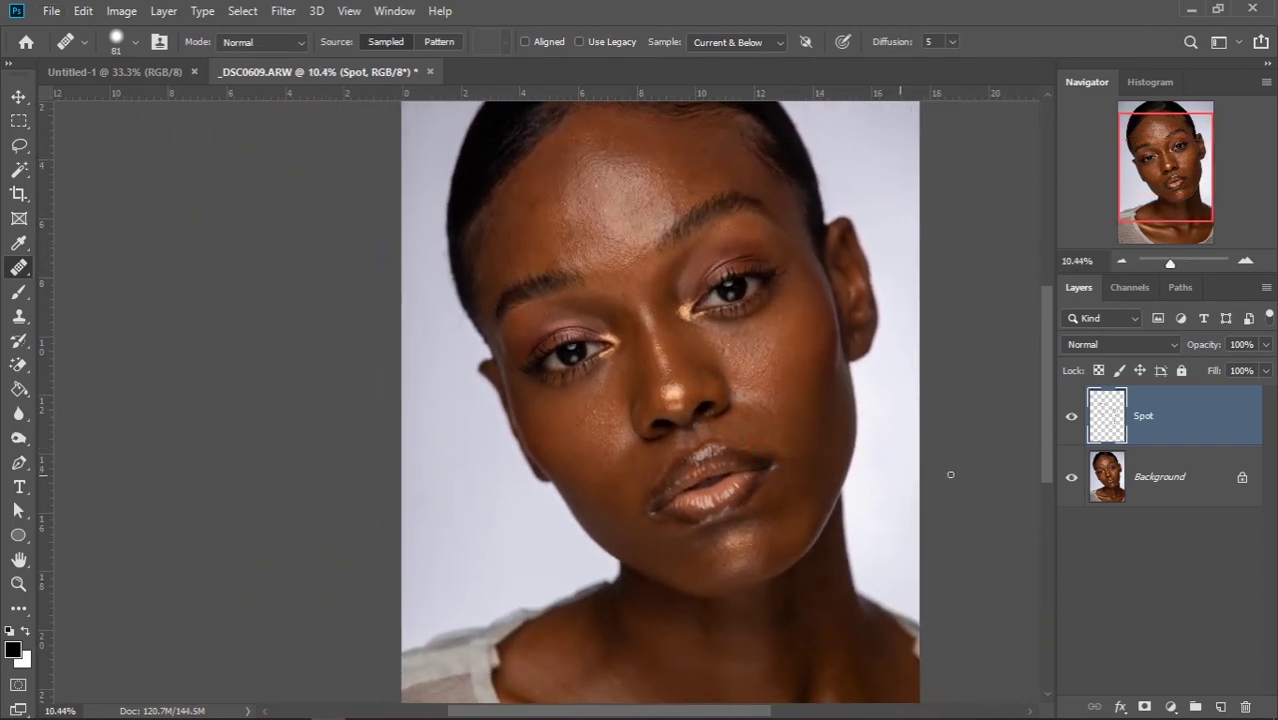
Toggle the Spot layer's visibility to compare the healed skin with the original portrait.
click(1070, 422)
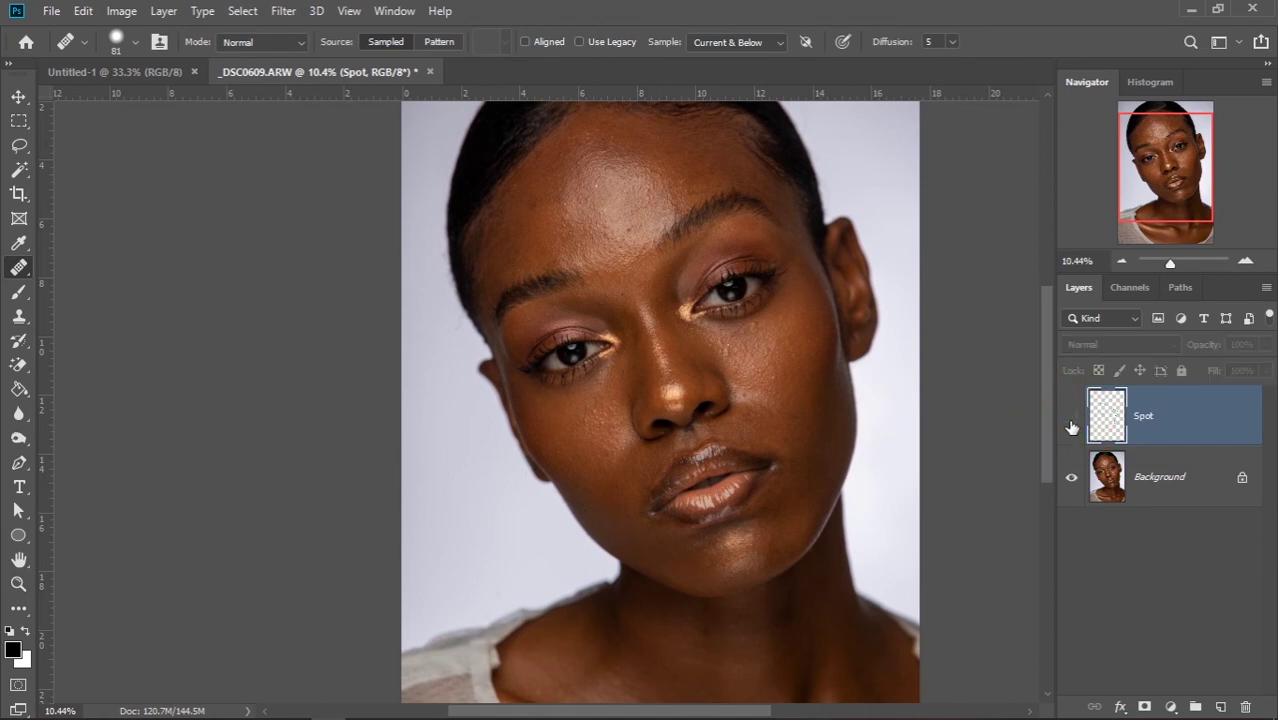
click(1071, 420)
click(1071, 420)
click(1071, 420)
Heal the remaining spots on the forehead and upper face with the Healing Brush.
drag(762, 388, 762, 414)
drag(656, 383, 653, 402)
scroll(612, 268, up, 3)
click(591, 243)
scroll(681, 275, down, 4)
scroll(747, 422, up, 3)
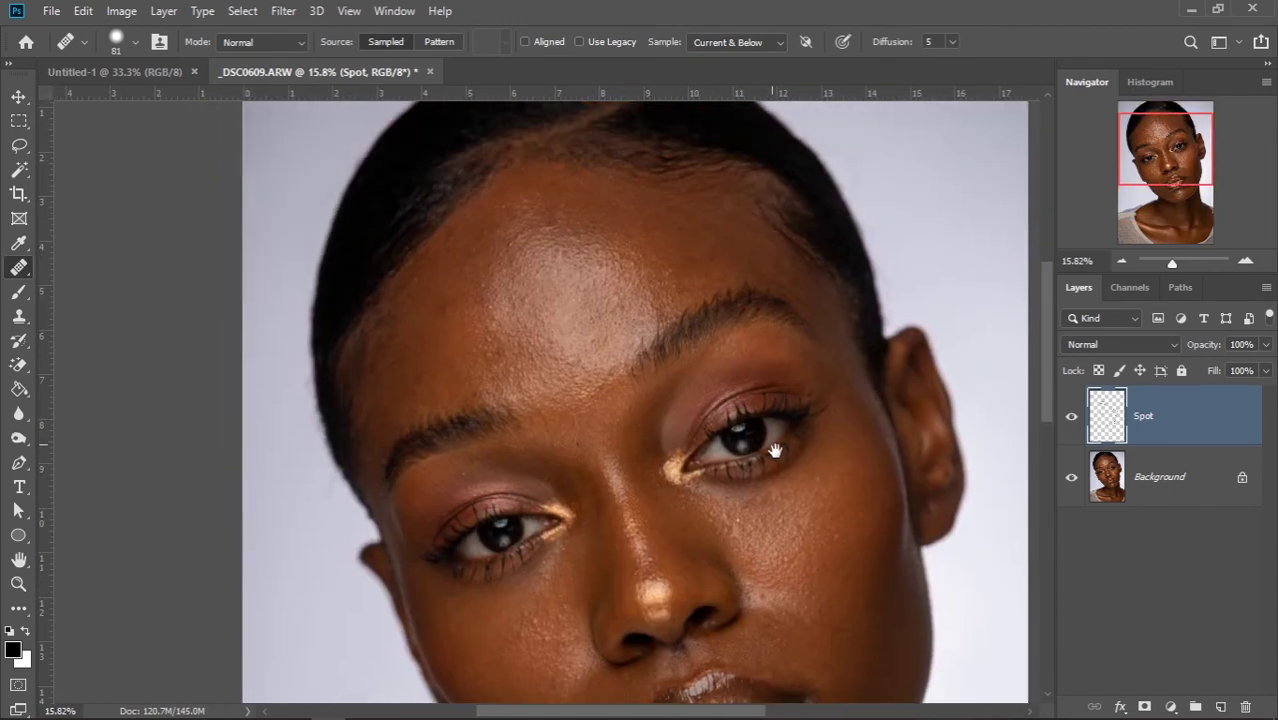
drag(747, 422, 768, 468)
drag(605, 405, 601, 425)
drag(545, 336, 665, 445)
Heal the marks on the neck, collarbone and chest using adjacent skin, and compare the whole portrait against the original.
scroll(668, 450, down, 2)
drag(720, 640, 653, 417)
scroll(660, 450, up, 2)
drag(645, 590, 670, 362)
scroll(685, 450, up, 1)
drag(702, 608, 689, 482)
alt+click(683, 473)
click(648, 469)
mouse_move(612, 436)
mouse_down()
mouse_move(827, 531)
mouse_move(476, 463)
mouse_move(718, 452)
mouse_up()
click(488, 517)
drag(567, 494, 561, 530)
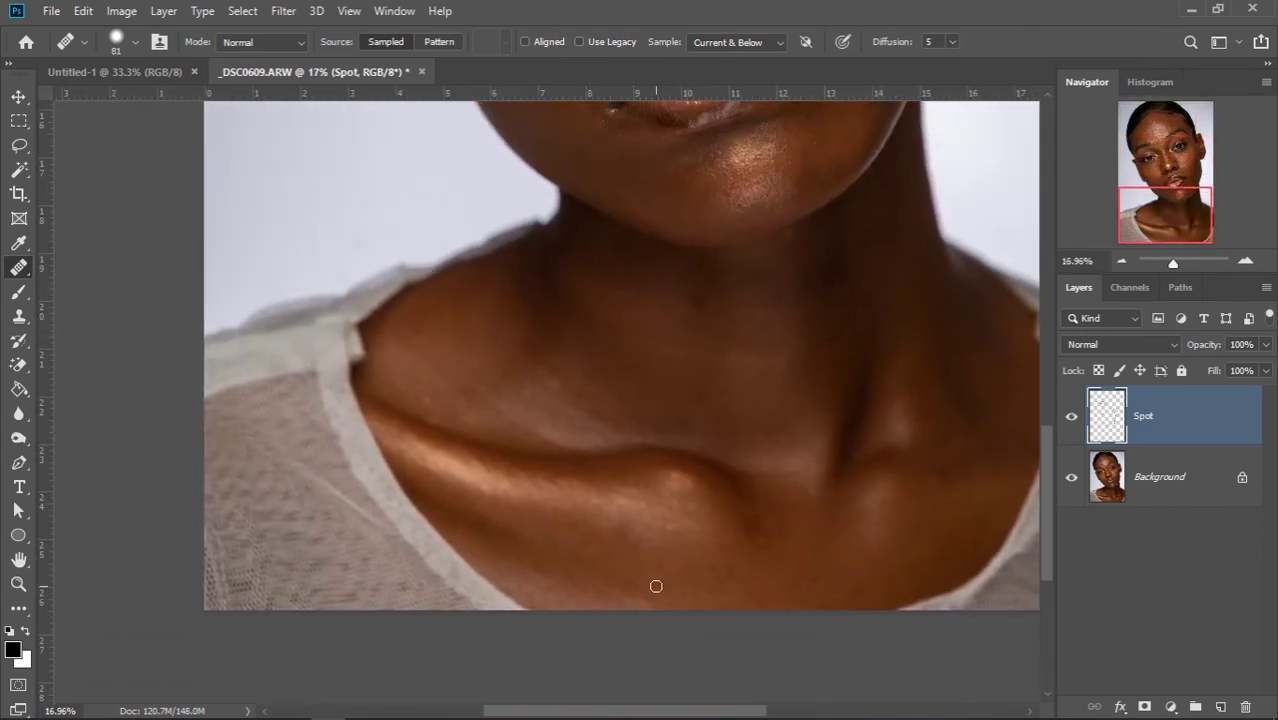
scroll(691, 505, up, 5)
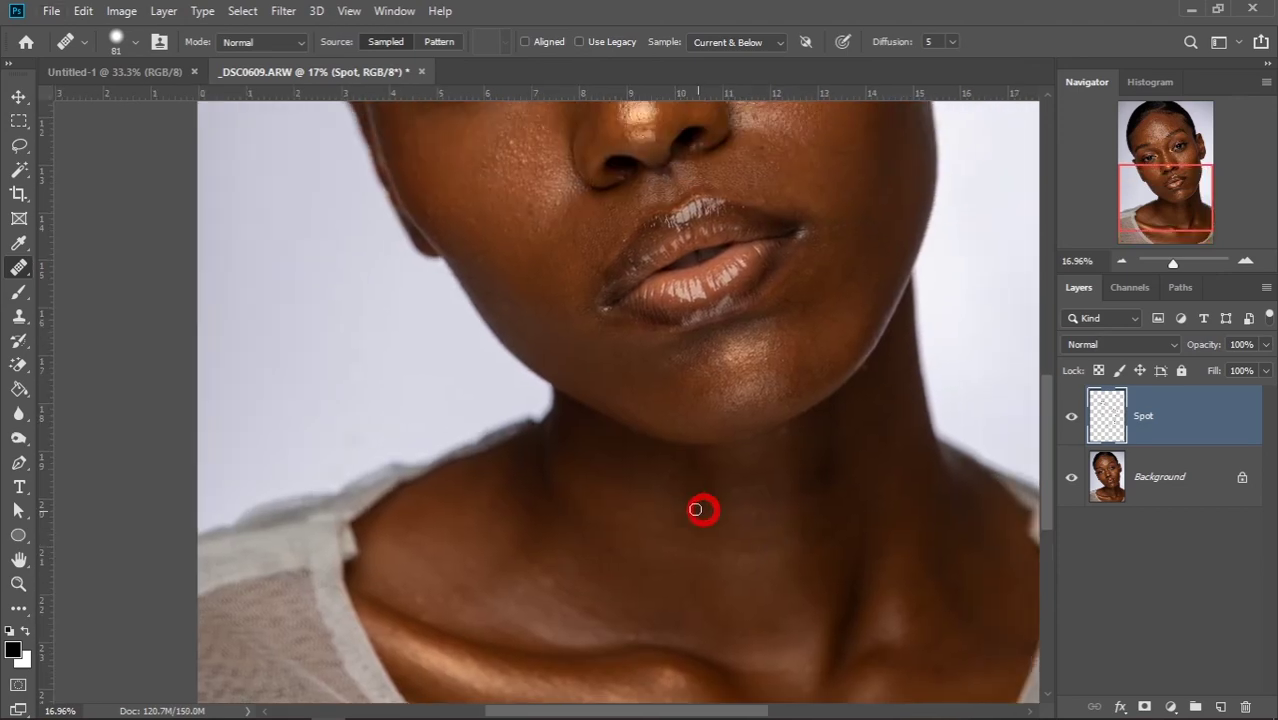
key(ctrl+0)
click(1072, 418)
Heal the tiny bumps around the subject's left mouth corner, and compare the area with the Spot layer hidden and shown.
drag(596, 432, 676, 442)
drag(789, 321, 750, 323)
drag(809, 441, 764, 428)
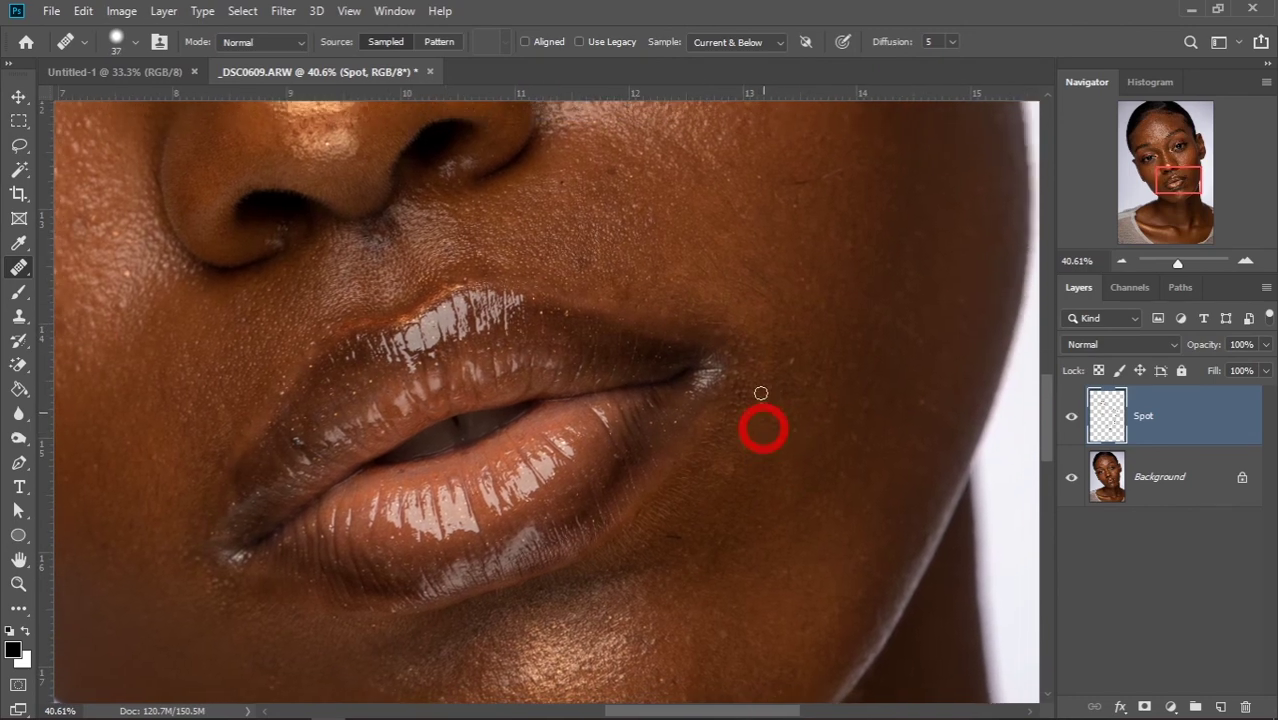
drag(753, 358, 732, 366)
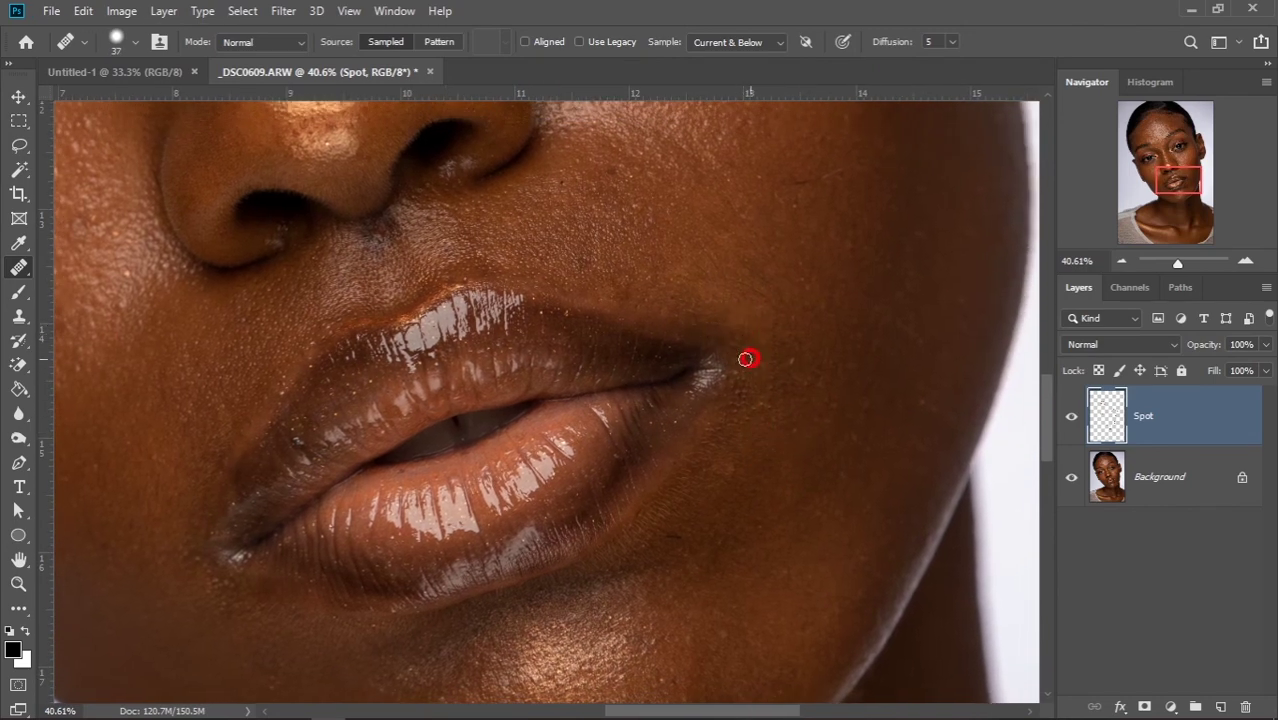
click(732, 375)
drag(738, 412, 736, 399)
drag(840, 465, 796, 459)
click(1073, 416)
click(1073, 416)
Heal the specks below the subject's right mouth corner using skin sampled just beneath it.
drag(850, 590, 930, 430)
scroll(613, 516, up, 3)
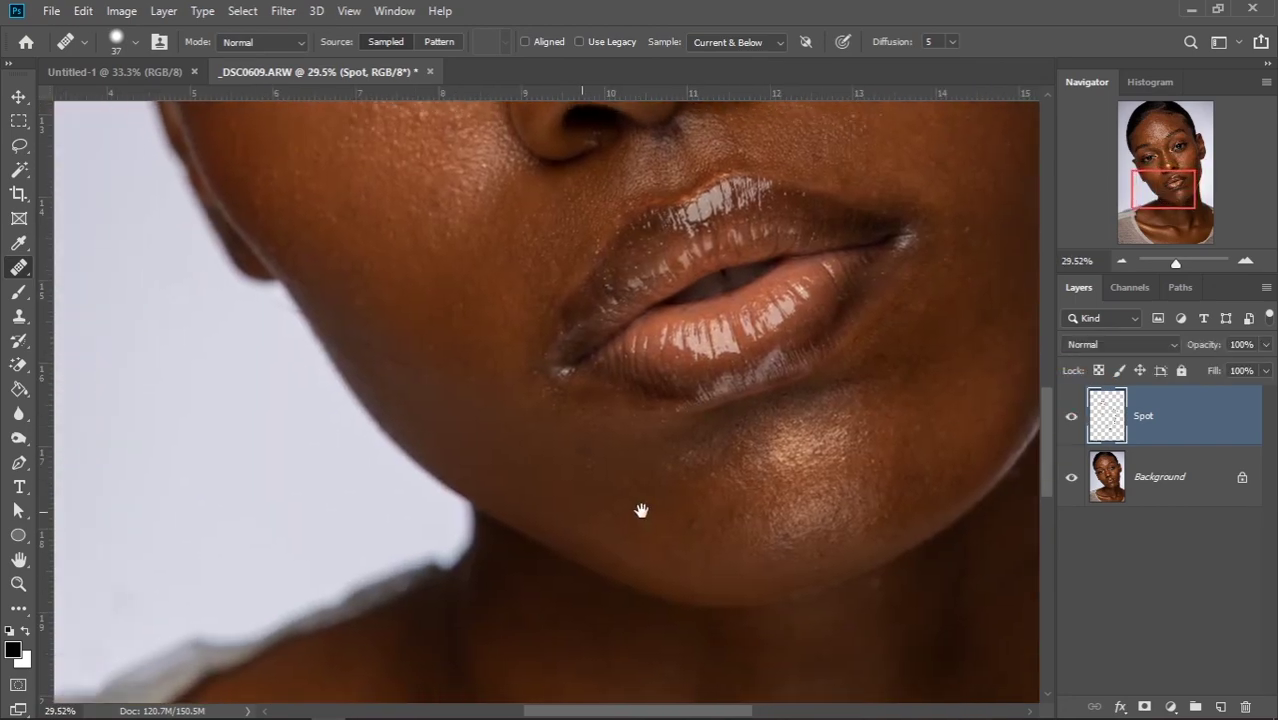
click(630, 479)
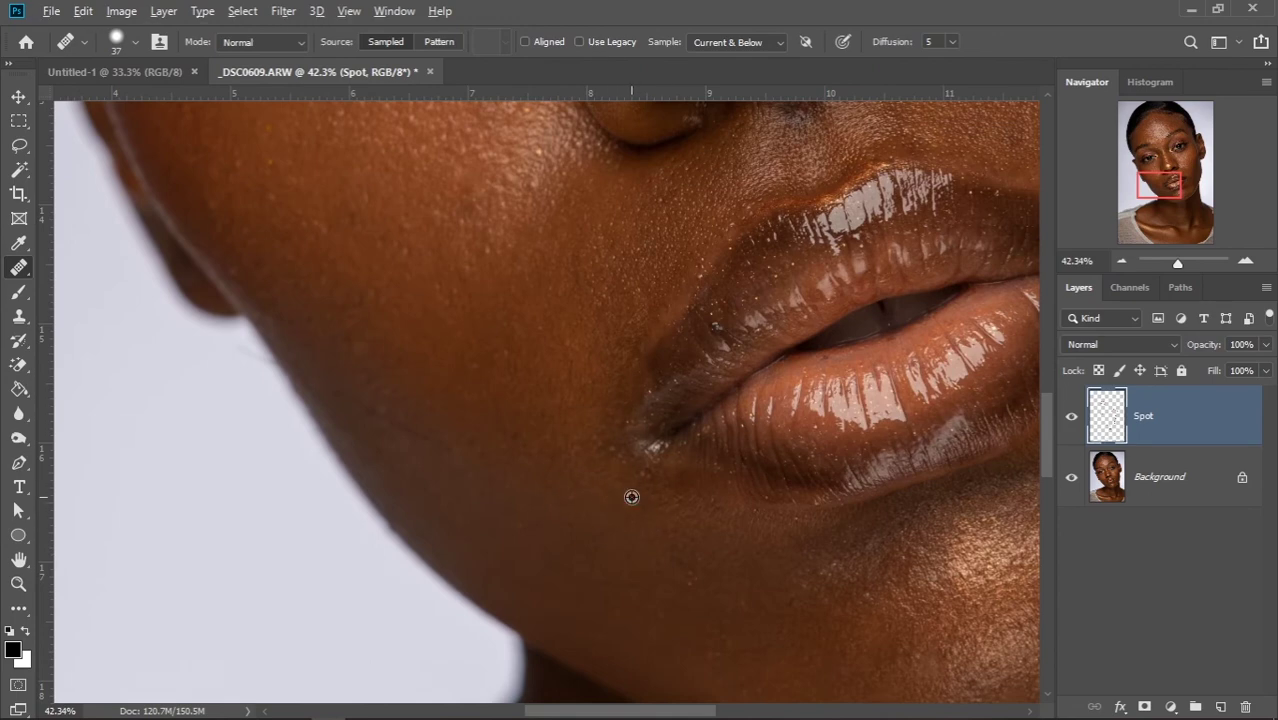
click(619, 471)
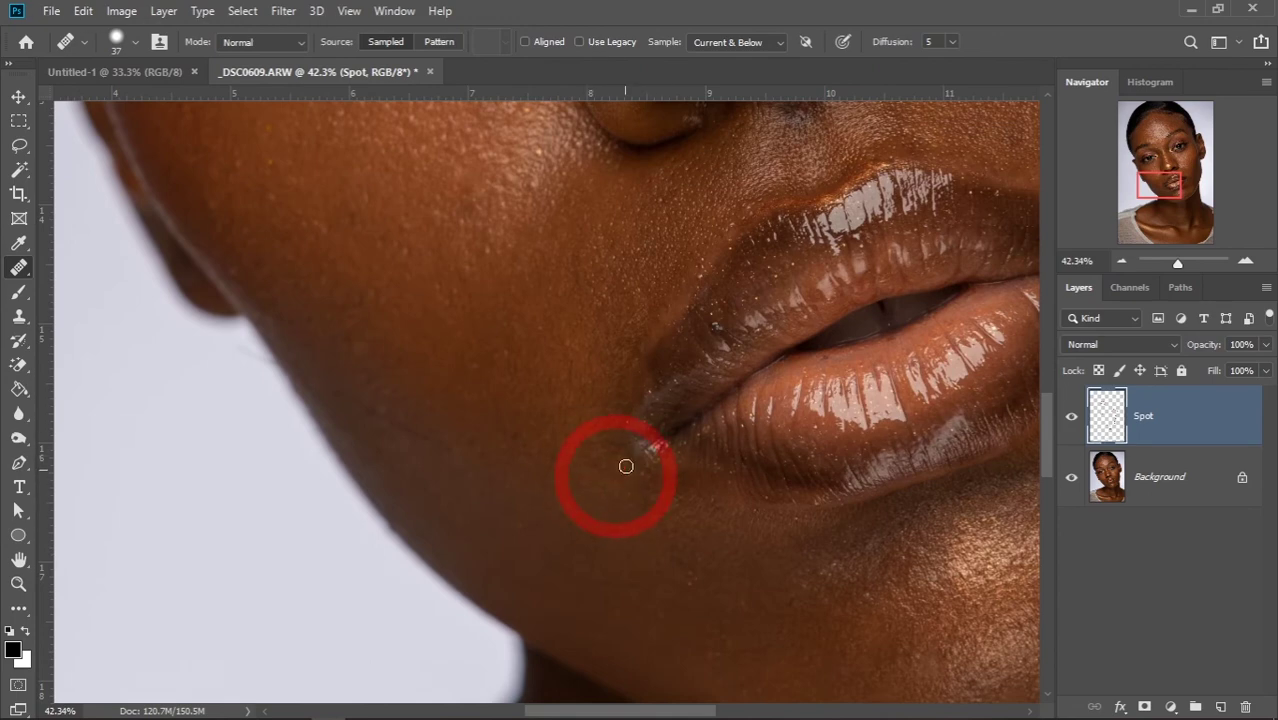
scroll(780, 551, down, 1)
scroll(780, 551, down, 2)
scroll(622, 528, up, 2)
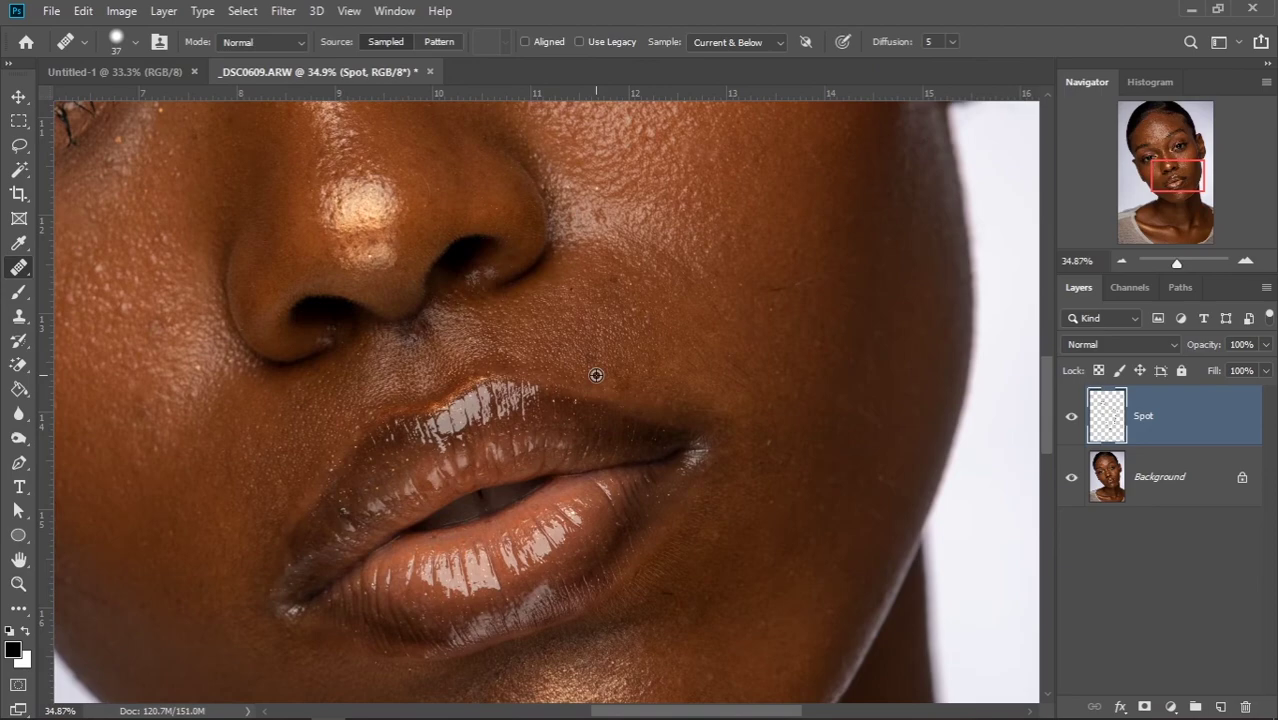
Heal the remaining small spots above the upper lip and beside the subject's left mouth corner, and review the whole portrait.
click(630, 385)
scroll(730, 439, down, 2)
scroll(759, 465, up, 2)
scroll(652, 379, down, 2)
scroll(736, 491, up, 2)
scroll(639, 371, down, 2)
scroll(704, 461, up, 1)
drag(711, 482, 723, 483)
click(690, 461)
scroll(755, 516, down, 2)
scroll(690, 491, up, 2)
scroll(685, 493, down, 1)
drag(625, 426, 562, 486)
scroll(749, 486, down, 5)
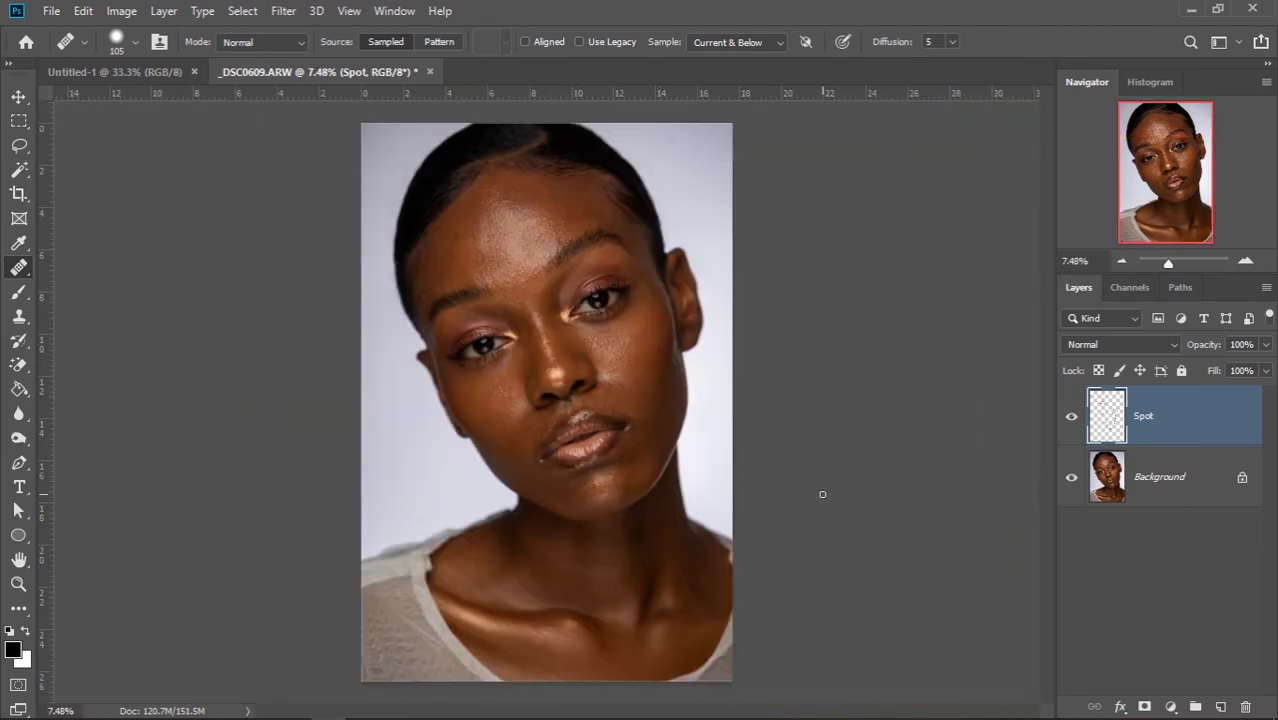